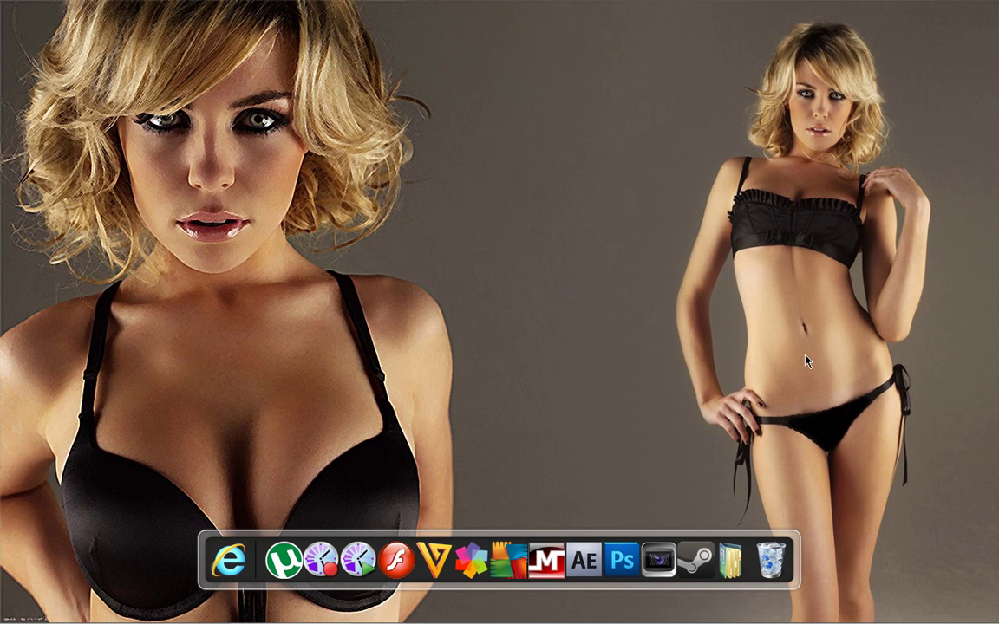
Switch to Photoshop and duplicate the Background layer of the portrait photo
{"action": "left_click", "coordinate": [620, 562]}
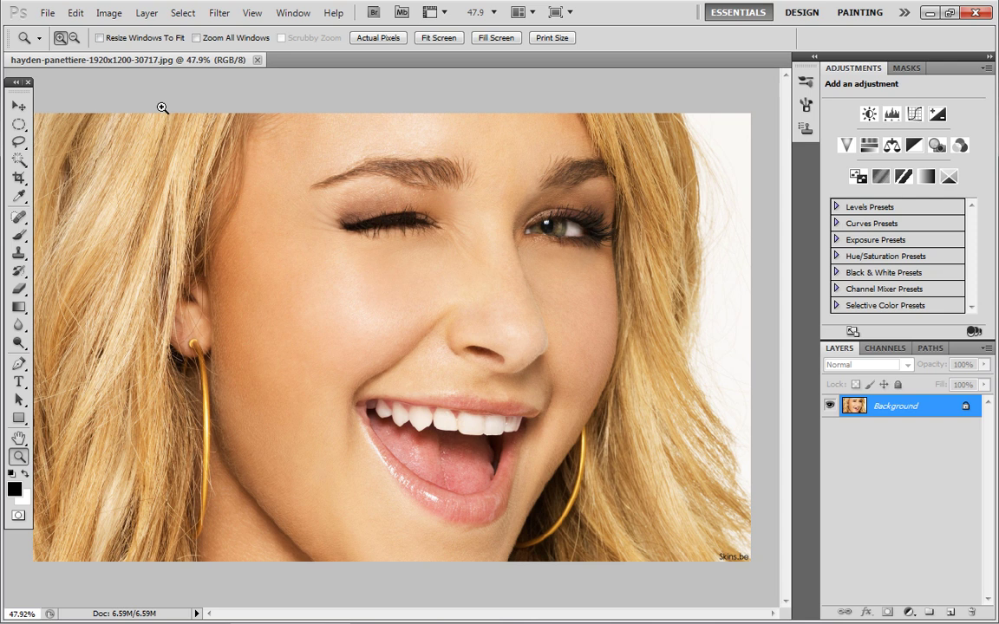
{"action": "left_click", "coordinate": [45, 12]}
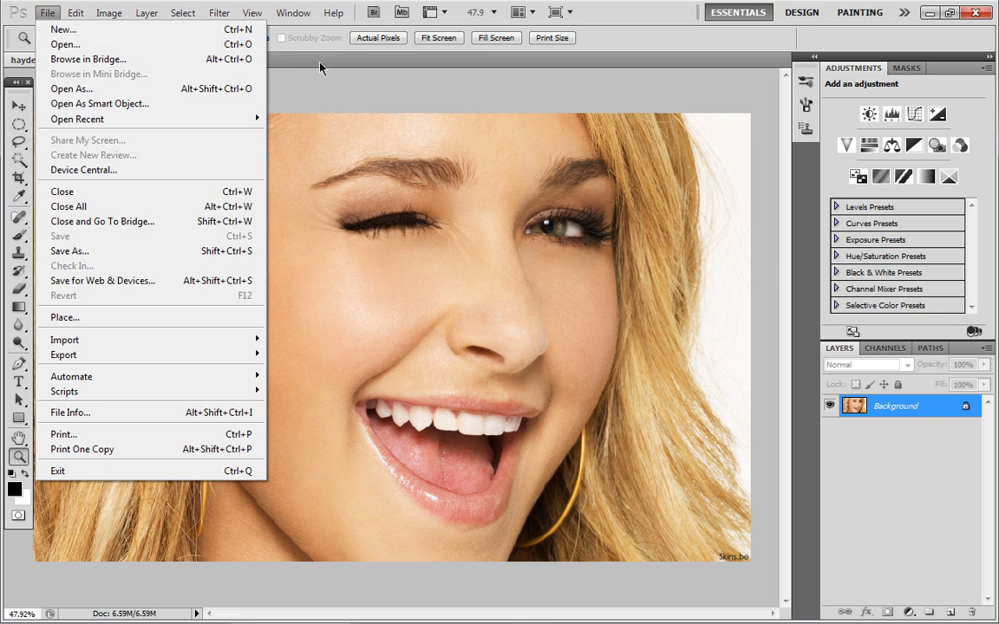
{"action": "left_click", "coordinate": [348, 96]}
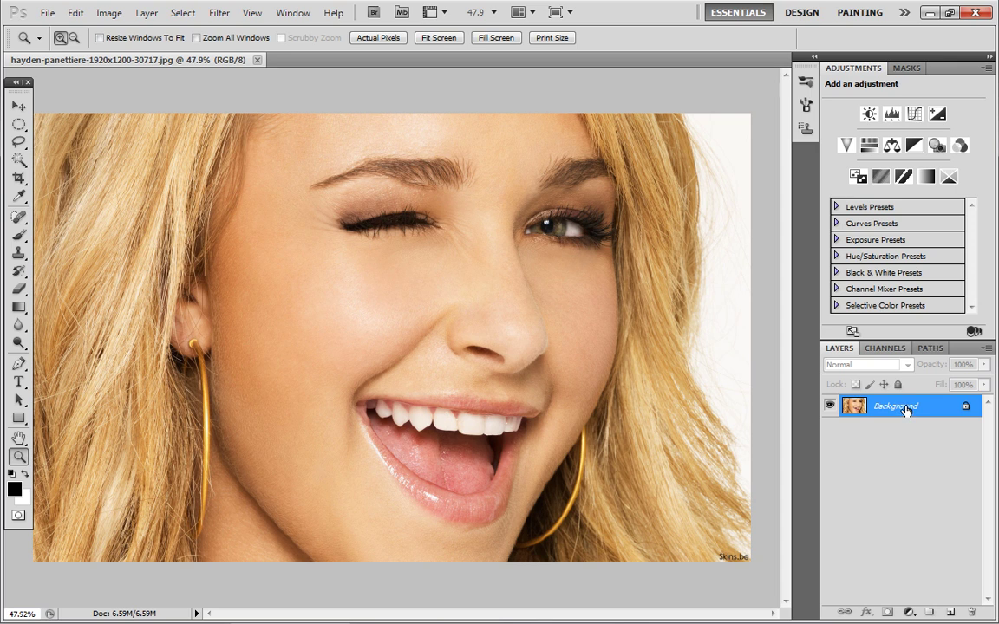
{"action": "left_click_drag", "start_coordinate": [920, 412], "coordinate": [951, 612]}
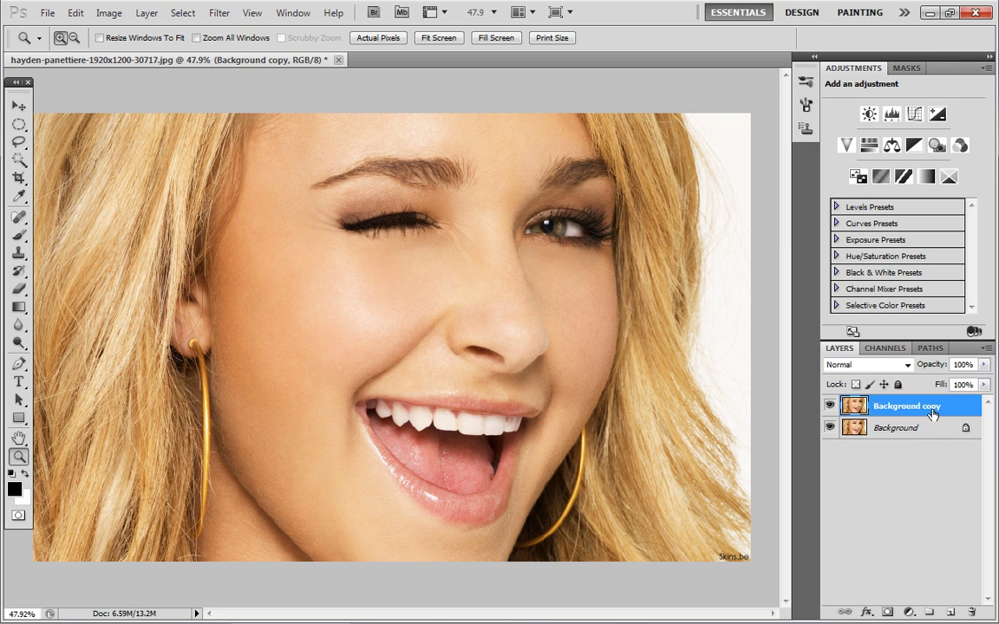
Add a new layer named Hair Colour above Background copy and set its blend mode to Soft Light
{"action": "left_click", "coordinate": [951, 612]}
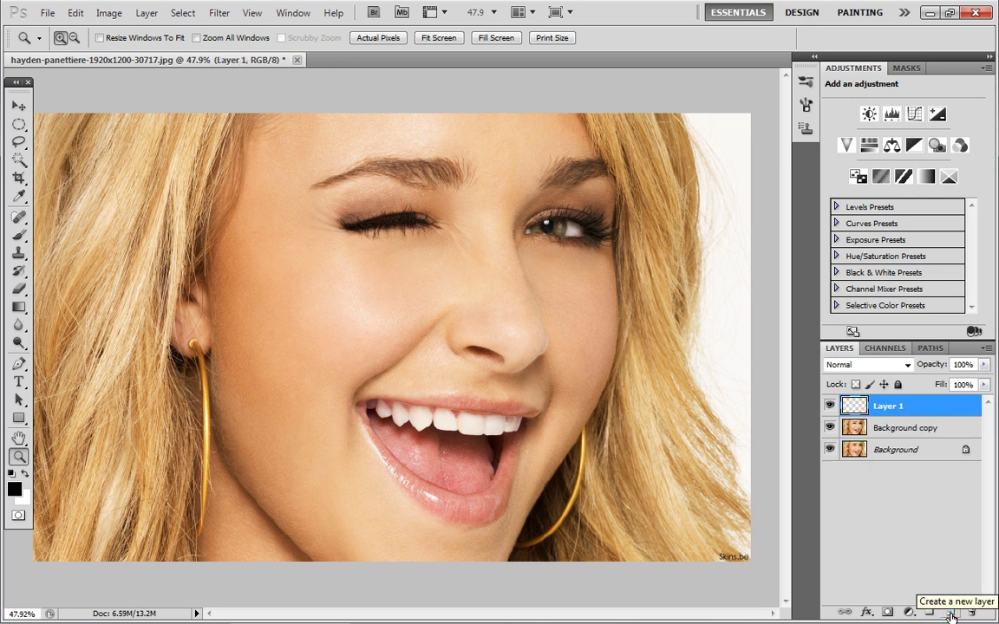
{"action": "right_click", "coordinate": [885, 413]}
{"action": "left_click", "coordinate": [807, 39]}
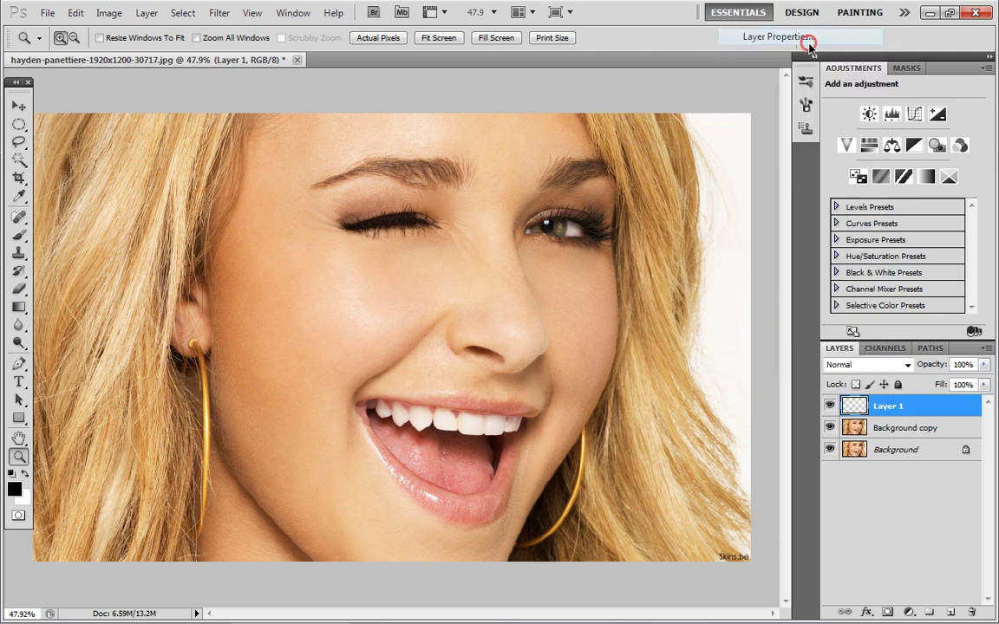
{"action": "type", "text": "Hair Colour"}
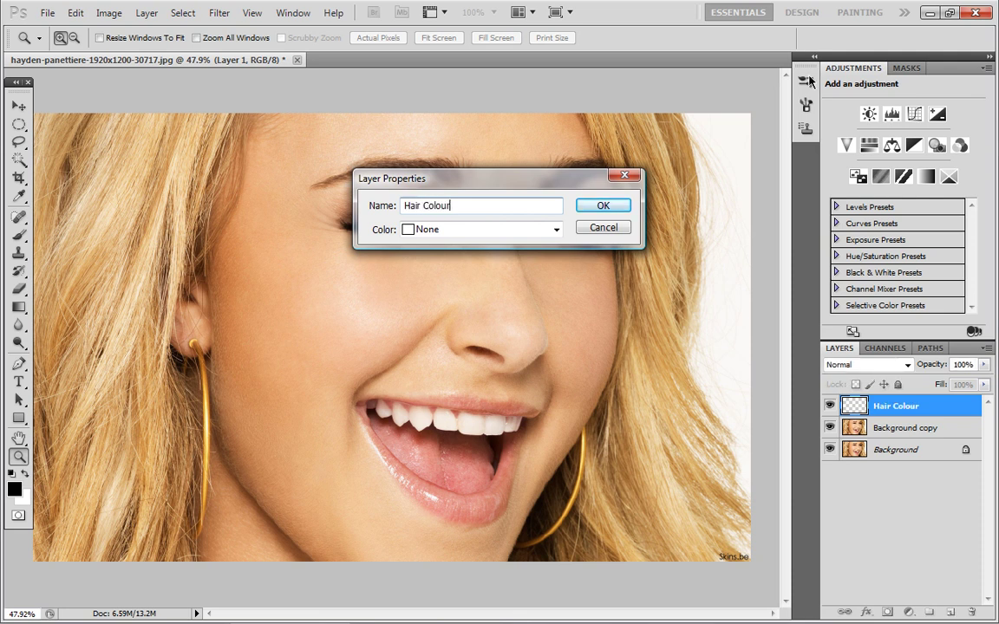
{"action": "left_click", "coordinate": [604, 206]}
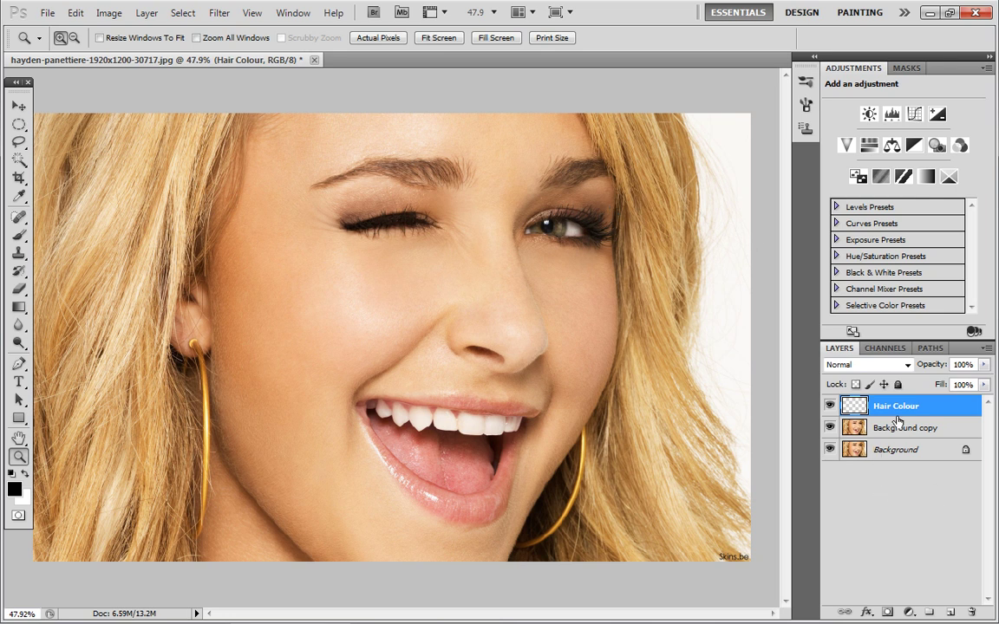
{"action": "left_click", "coordinate": [908, 366]}
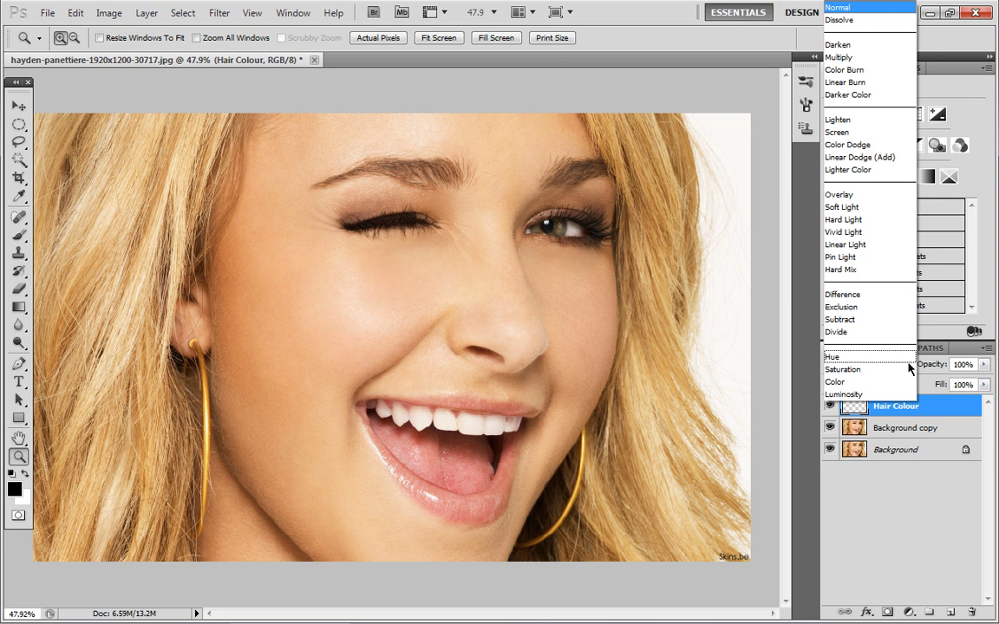
{"action": "left_click", "coordinate": [879, 211]}
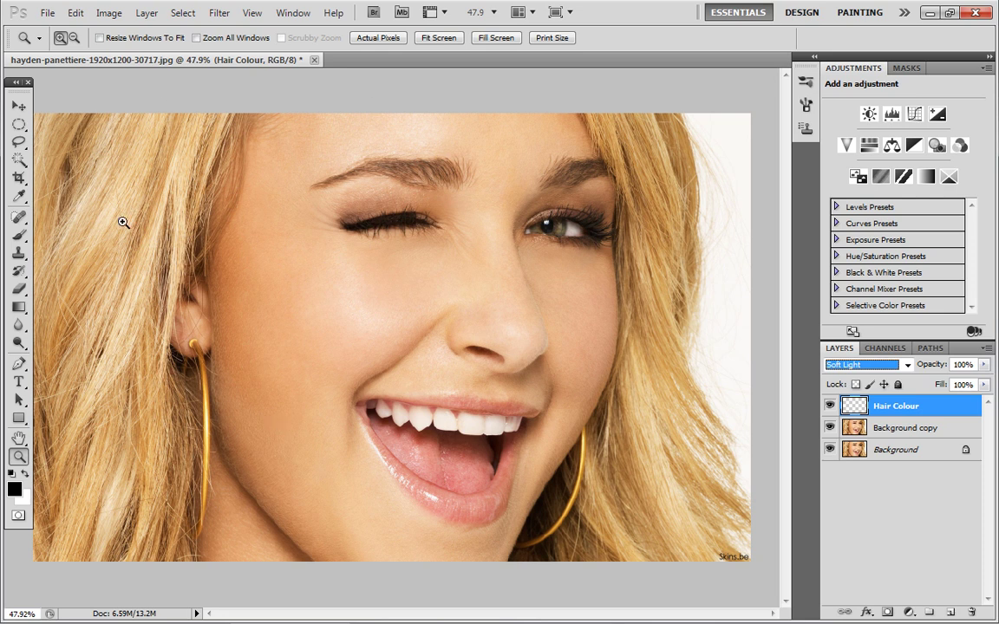
Activate the Brush tool and open its size and hardness settings
{"action": "left_click", "coordinate": [13, 236]}
{"action": "left_click_drag", "start_coordinate": [13, 236], "coordinate": [74, 239]}
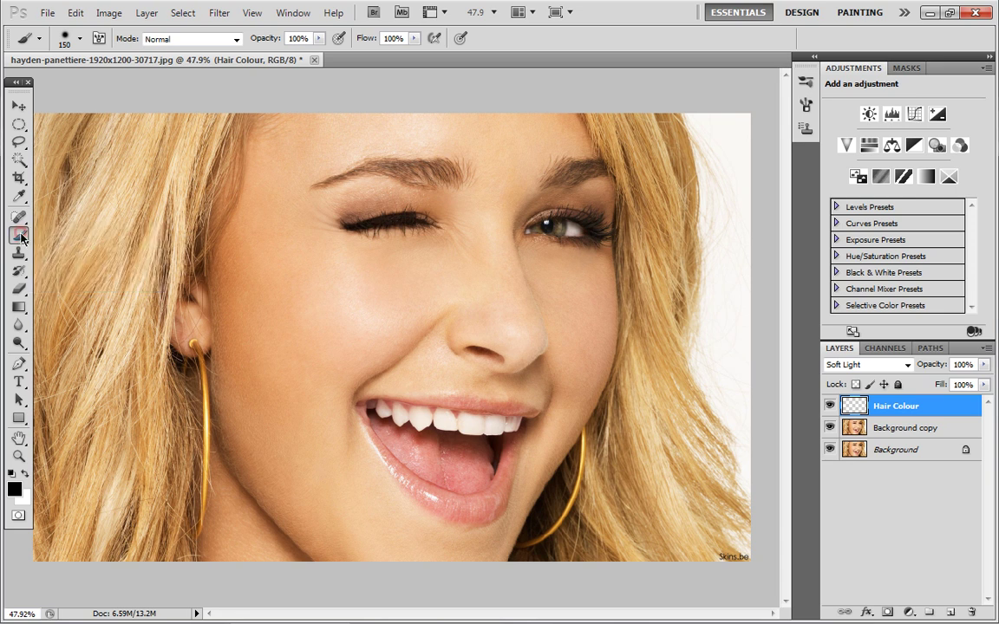
{"action": "left_click", "coordinate": [80, 39]}
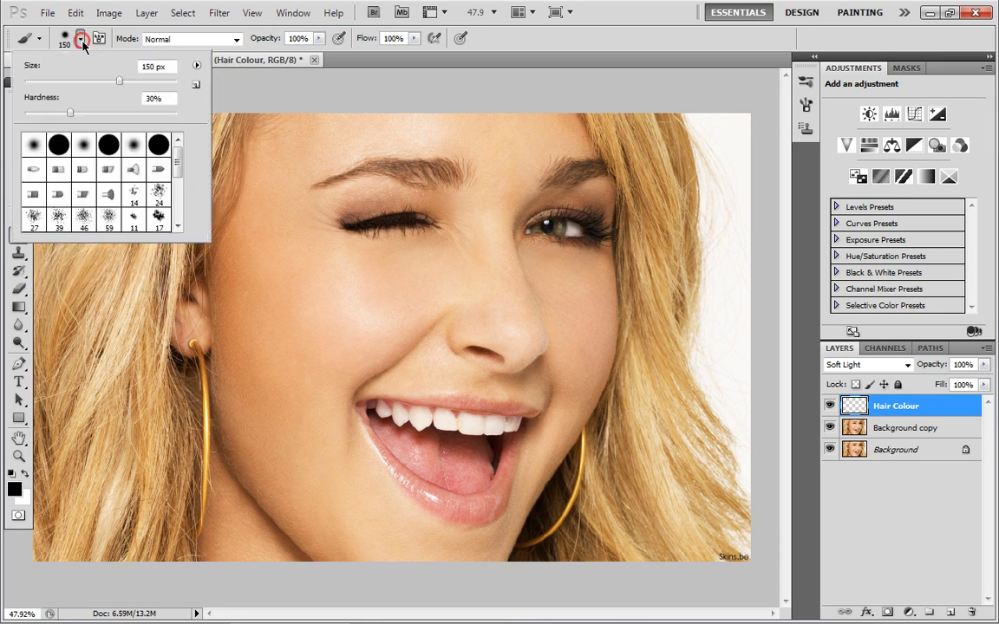
{"action": "left_click", "coordinate": [168, 100]}
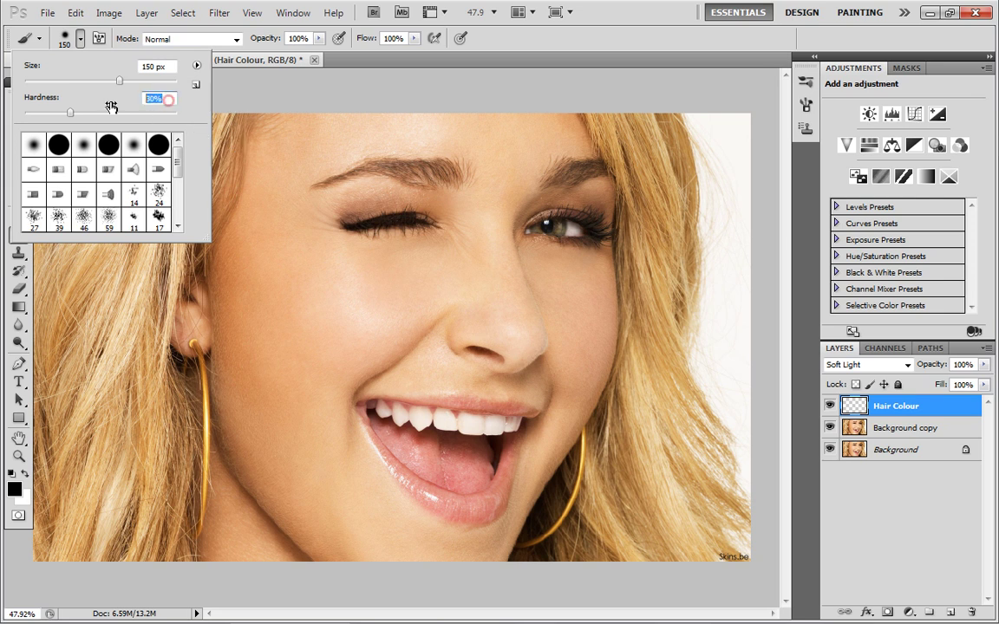
Undo the stray brush dab at the upper edge of the photo
{"action": "left_click", "coordinate": [236, 100]}
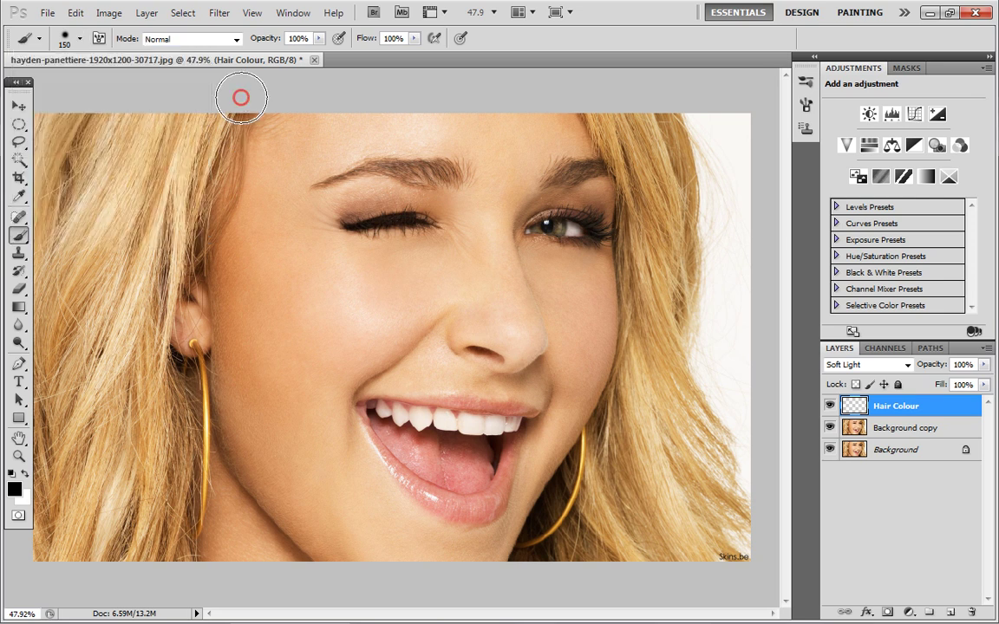
{"action": "left_click", "coordinate": [75, 12]}
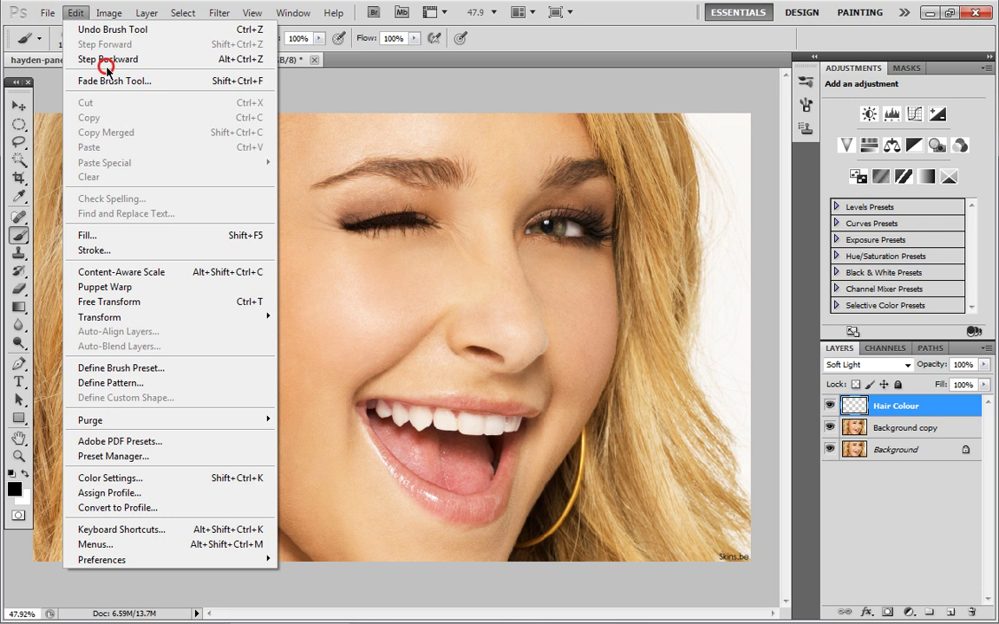
{"action": "left_click", "coordinate": [102, 59]}
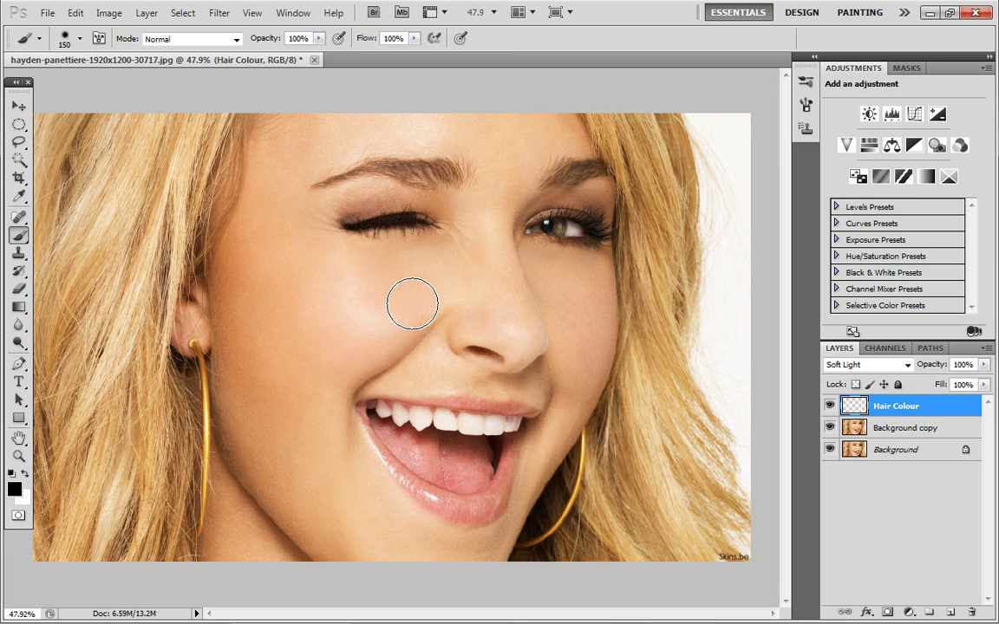
Shrink the brush by three size steps and enlarge it by three again
{"action": "key", "text": "bracketleft"}
{"action": "key", "text": "bracketleft"}
{"action": "key", "text": "bracketleft"}
{"action": "key", "text": "bracketright"}
{"action": "key", "text": "bracketright"}
{"action": "key", "text": "bracketright"}
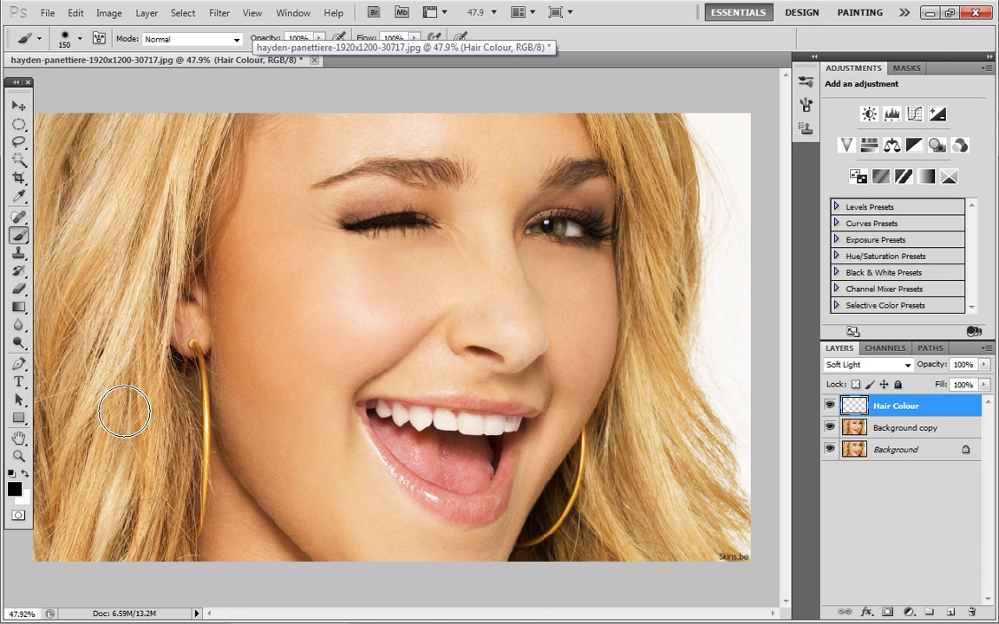
Set the foreground colour to pink #ff75ed and paint over the hair on both sides of the face
{"action": "left_click", "coordinate": [13, 489]}
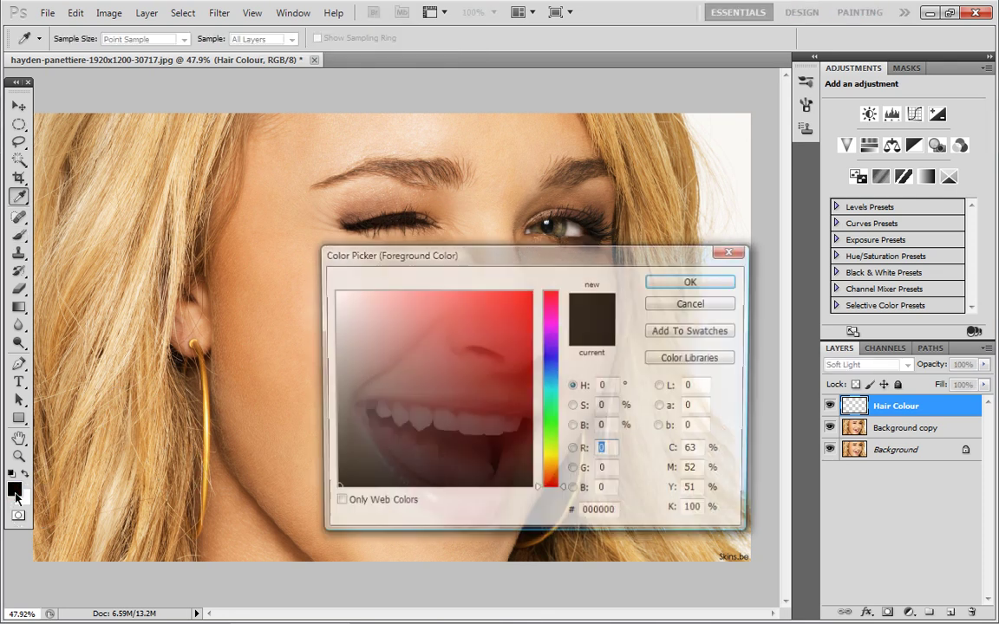
{"action": "left_click_drag", "start_coordinate": [547, 350], "coordinate": [553, 323]}
{"action": "mouse_move", "coordinate": [496, 295]}
{"action": "left_mouse_down"}
{"action": "mouse_move", "coordinate": [508, 323]}
{"action": "mouse_move", "coordinate": [438, 289]}
{"action": "left_mouse_up"}
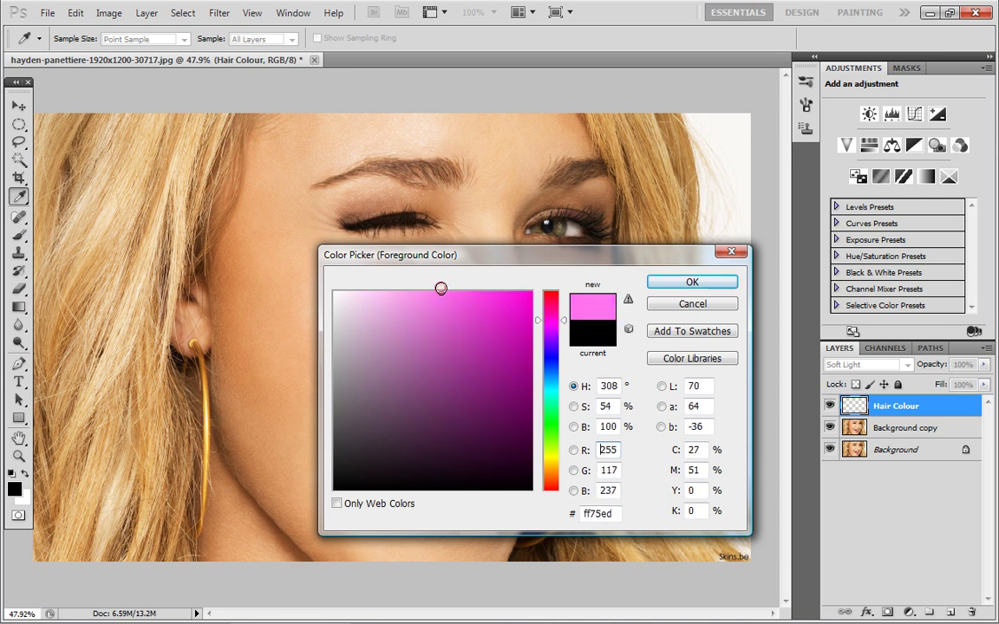
{"action": "left_click", "coordinate": [692, 282]}
{"action": "key", "text": "b"}
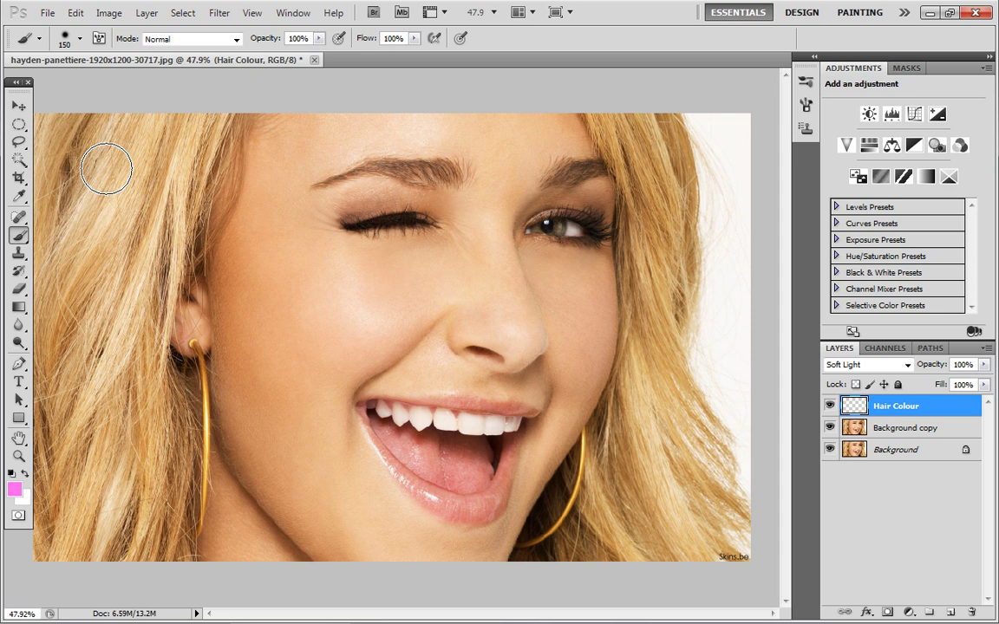
{"action": "mouse_move", "coordinate": [140, 293]}
{"action": "left_mouse_down"}
{"action": "mouse_move", "coordinate": [105, 282]}
{"action": "mouse_move", "coordinate": [89, 366]}
{"action": "mouse_move", "coordinate": [48, 466]}
{"action": "mouse_move", "coordinate": [74, 118]}
{"action": "mouse_move", "coordinate": [47, 429]}
{"action": "mouse_move", "coordinate": [79, 519]}
{"action": "mouse_move", "coordinate": [39, 542]}
{"action": "mouse_move", "coordinate": [91, 368]}
{"action": "mouse_move", "coordinate": [126, 347]}
{"action": "mouse_move", "coordinate": [135, 377]}
{"action": "mouse_move", "coordinate": [117, 499]}
{"action": "mouse_move", "coordinate": [139, 473]}
{"action": "mouse_move", "coordinate": [167, 538]}
{"action": "mouse_move", "coordinate": [149, 447]}
{"action": "mouse_move", "coordinate": [142, 291]}
{"action": "mouse_move", "coordinate": [149, 236]}
{"action": "mouse_move", "coordinate": [160, 242]}
{"action": "mouse_move", "coordinate": [206, 207]}
{"action": "mouse_move", "coordinate": [219, 149]}
{"action": "mouse_move", "coordinate": [208, 97]}
{"action": "mouse_move", "coordinate": [144, 189]}
{"action": "mouse_move", "coordinate": [134, 33]}
{"action": "mouse_move", "coordinate": [64, 308]}
{"action": "left_mouse_up"}
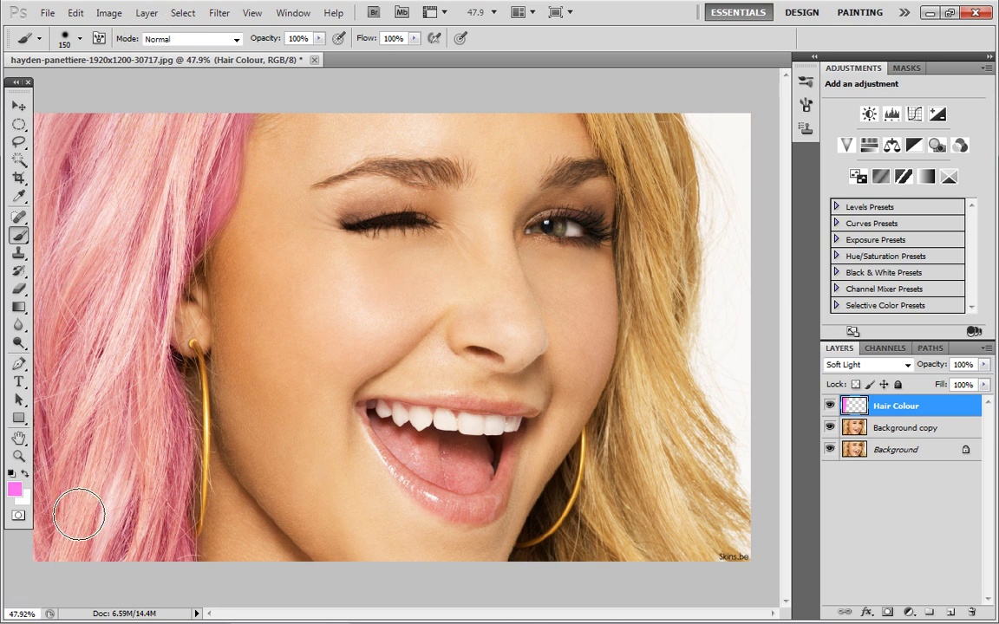
{"action": "mouse_move", "coordinate": [650, 386]}
{"action": "left_mouse_down"}
{"action": "mouse_move", "coordinate": [652, 471]}
{"action": "mouse_move", "coordinate": [655, 394]}
{"action": "mouse_move", "coordinate": [671, 503]}
{"action": "mouse_move", "coordinate": [656, 440]}
{"action": "mouse_move", "coordinate": [618, 584]}
{"action": "mouse_move", "coordinate": [669, 523]}
{"action": "mouse_move", "coordinate": [668, 441]}
{"action": "mouse_move", "coordinate": [726, 524]}
{"action": "mouse_move", "coordinate": [758, 545]}
{"action": "mouse_move", "coordinate": [678, 351]}
{"action": "mouse_move", "coordinate": [698, 404]}
{"action": "mouse_move", "coordinate": [705, 228]}
{"action": "mouse_move", "coordinate": [692, 104]}
{"action": "mouse_move", "coordinate": [753, 225]}
{"action": "mouse_move", "coordinate": [674, 209]}
{"action": "mouse_move", "coordinate": [644, 127]}
{"action": "mouse_move", "coordinate": [605, 100]}
{"action": "mouse_move", "coordinate": [643, 183]}
{"action": "mouse_move", "coordinate": [639, 371]}
{"action": "mouse_move", "coordinate": [680, 187]}
{"action": "mouse_move", "coordinate": [666, 321]}
{"action": "mouse_move", "coordinate": [539, 558]}
{"action": "mouse_move", "coordinate": [579, 580]}
{"action": "mouse_move", "coordinate": [599, 560]}
{"action": "mouse_move", "coordinate": [622, 460]}
{"action": "mouse_move", "coordinate": [533, 572]}
{"action": "left_mouse_up"}
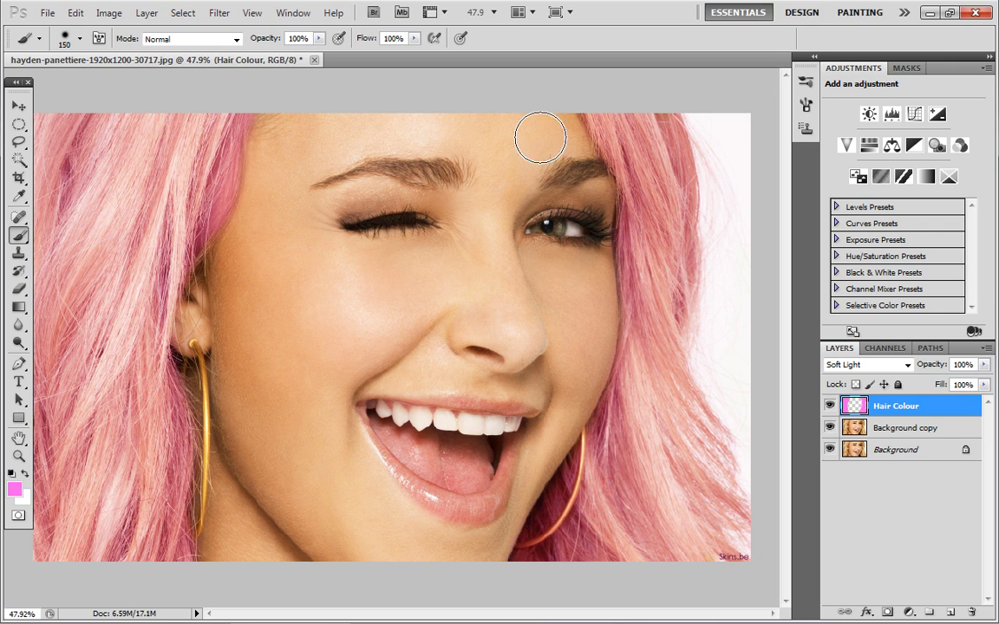
Paint a pink patch on the cheek beside the mouth and erase it with the Eraser at 70 px and 80% hardness
{"action": "mouse_move", "coordinate": [315, 397]}
{"action": "left_mouse_down"}
{"action": "mouse_move", "coordinate": [274, 397]}
{"action": "mouse_move", "coordinate": [338, 384]}
{"action": "mouse_move", "coordinate": [350, 424]}
{"action": "mouse_move", "coordinate": [374, 350]}
{"action": "mouse_move", "coordinate": [347, 322]}
{"action": "left_mouse_up"}
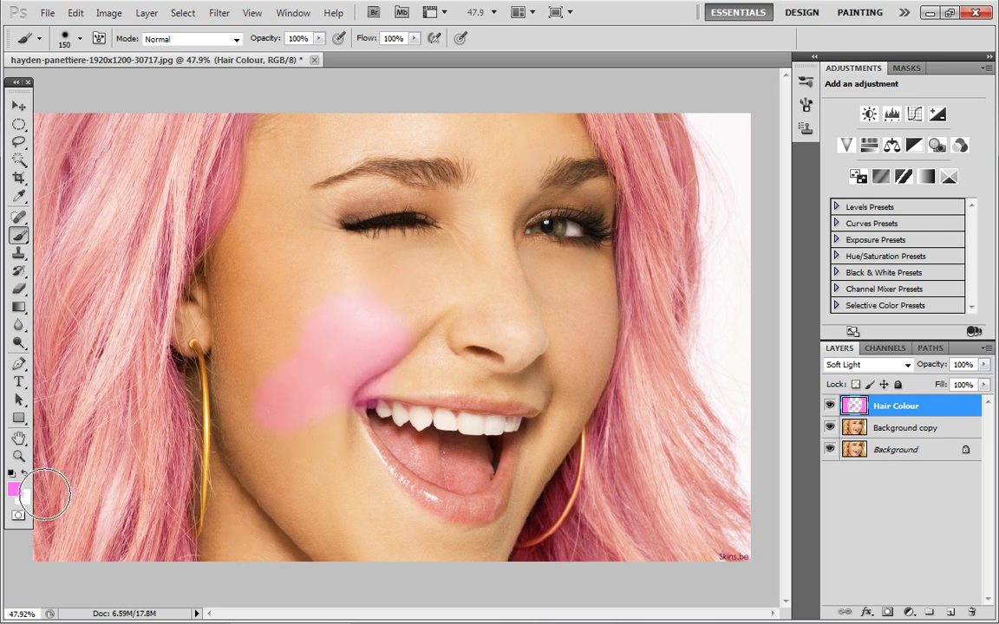
{"action": "left_click", "coordinate": [26, 291]}
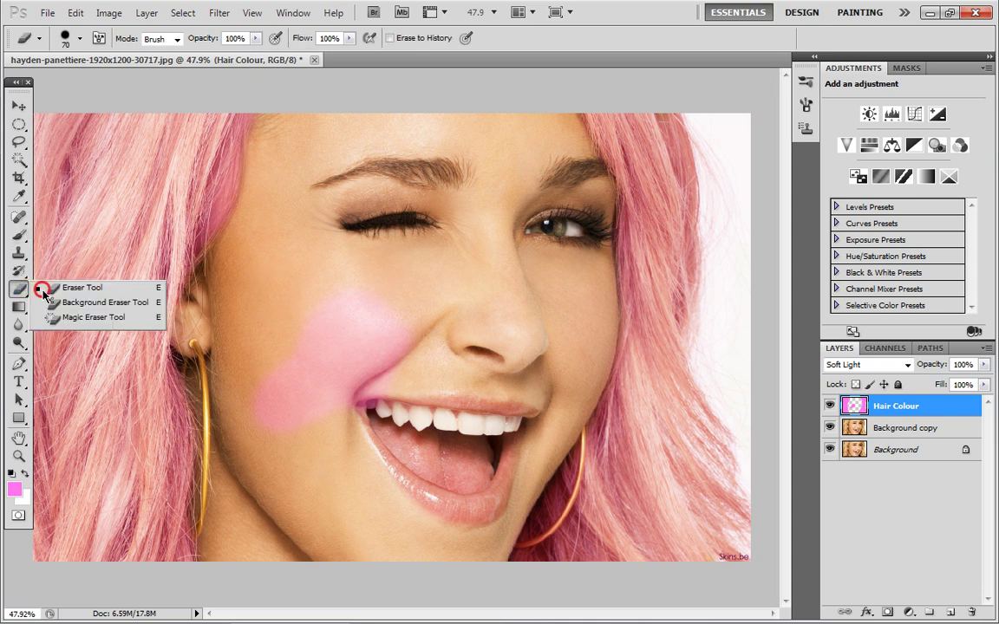
{"action": "left_click", "coordinate": [54, 286]}
{"action": "left_click", "coordinate": [80, 39]}
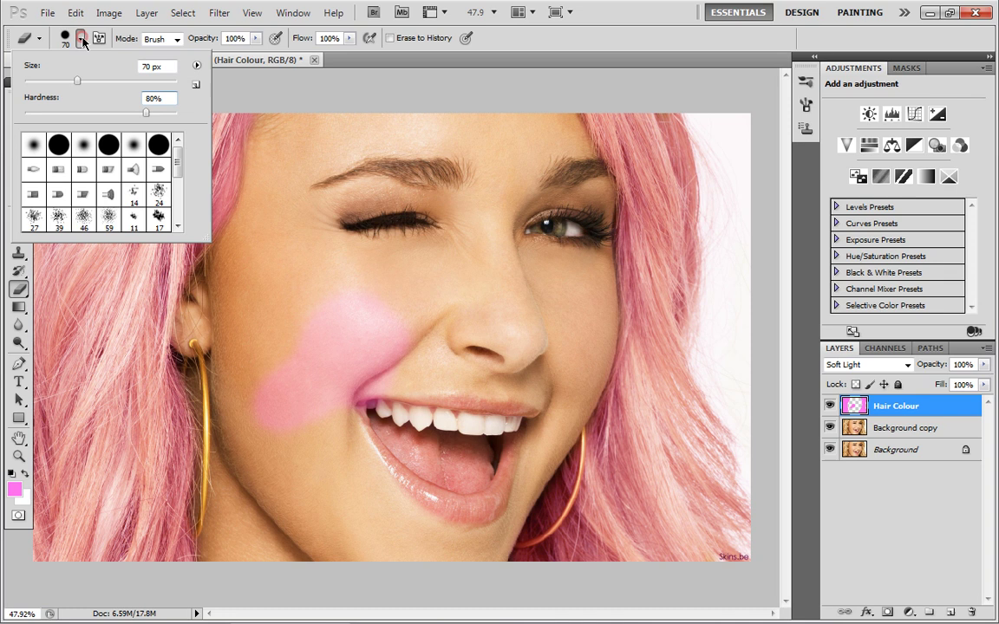
{"action": "left_click", "coordinate": [168, 97]}
{"action": "left_click", "coordinate": [257, 84]}
{"action": "mouse_move", "coordinate": [288, 300]}
{"action": "left_mouse_down"}
{"action": "mouse_move", "coordinate": [294, 446]}
{"action": "mouse_move", "coordinate": [270, 323]}
{"action": "mouse_move", "coordinate": [255, 398]}
{"action": "mouse_move", "coordinate": [264, 454]}
{"action": "mouse_move", "coordinate": [312, 426]}
{"action": "mouse_move", "coordinate": [319, 251]}
{"action": "mouse_move", "coordinate": [313, 412]}
{"action": "mouse_move", "coordinate": [358, 422]}
{"action": "mouse_move", "coordinate": [369, 289]}
{"action": "mouse_move", "coordinate": [350, 264]}
{"action": "mouse_move", "coordinate": [331, 439]}
{"action": "mouse_move", "coordinate": [401, 395]}
{"action": "mouse_move", "coordinate": [597, 359]}
{"action": "left_mouse_up"}
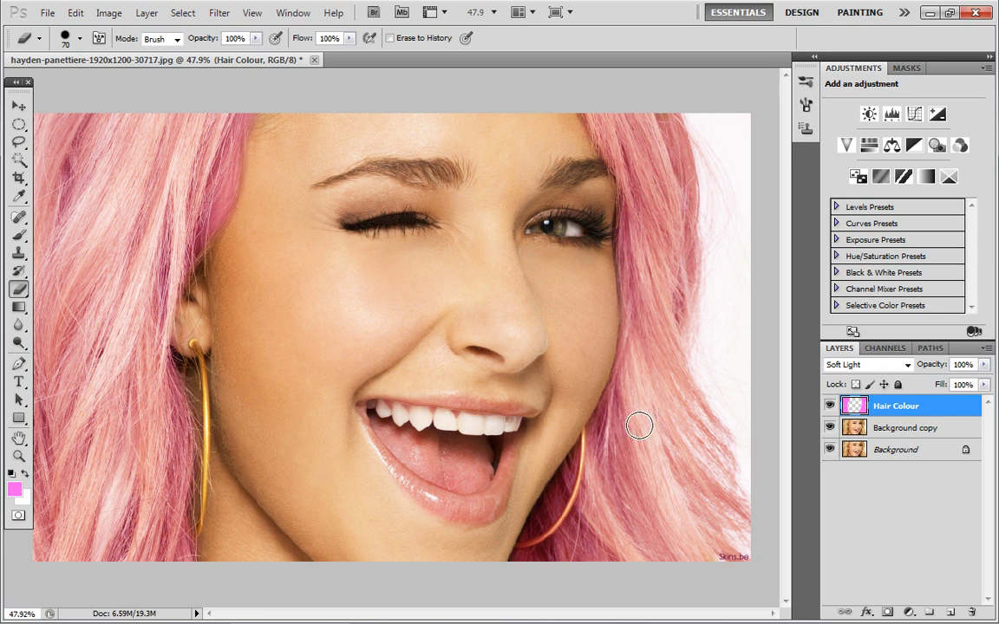
Erase a vertical strip of pink from the hair beside the hoop earring and repaint it with the Brush
{"action": "mouse_move", "coordinate": [640, 424]}
{"action": "left_mouse_down"}
{"action": "mouse_move", "coordinate": [643, 549]}
{"action": "mouse_move", "coordinate": [649, 395]}
{"action": "left_mouse_up"}
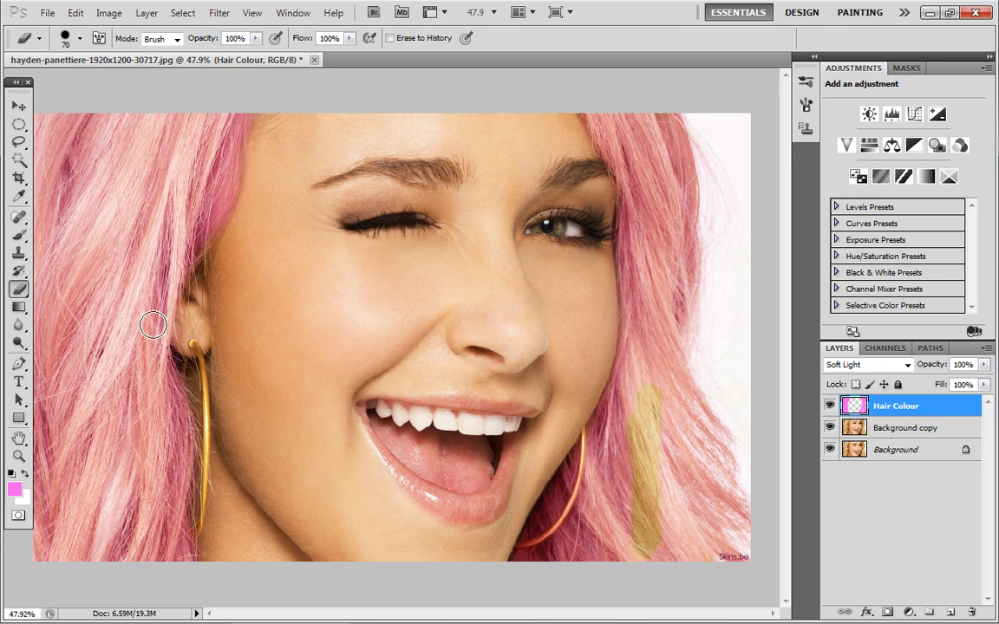
{"action": "left_click", "coordinate": [17, 233]}
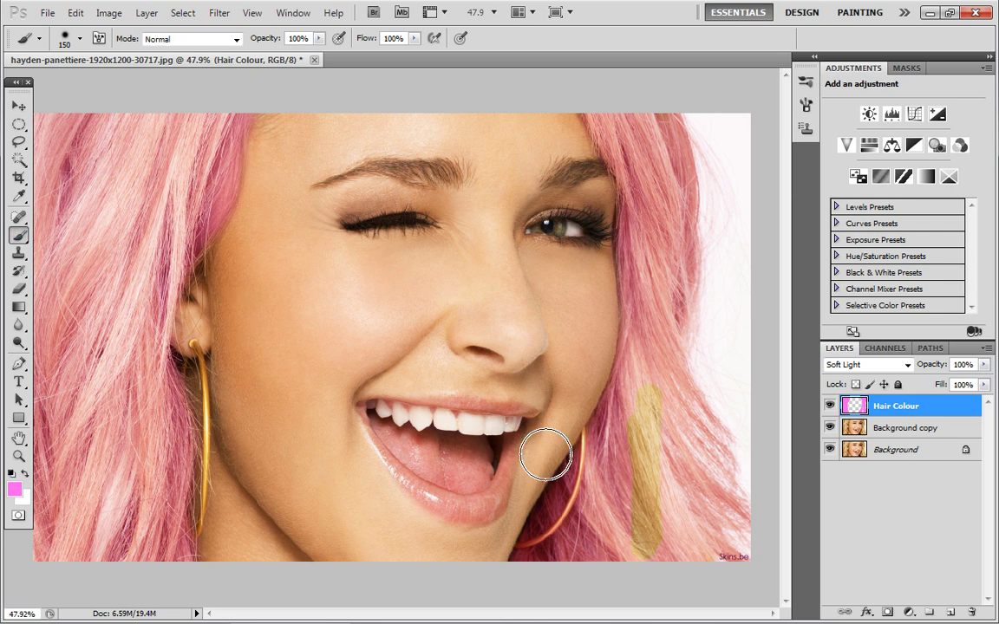
{"action": "mouse_move", "coordinate": [641, 501]}
{"action": "left_mouse_down"}
{"action": "mouse_move", "coordinate": [640, 470]}
{"action": "mouse_move", "coordinate": [649, 546]}
{"action": "mouse_move", "coordinate": [654, 394]}
{"action": "left_mouse_up"}
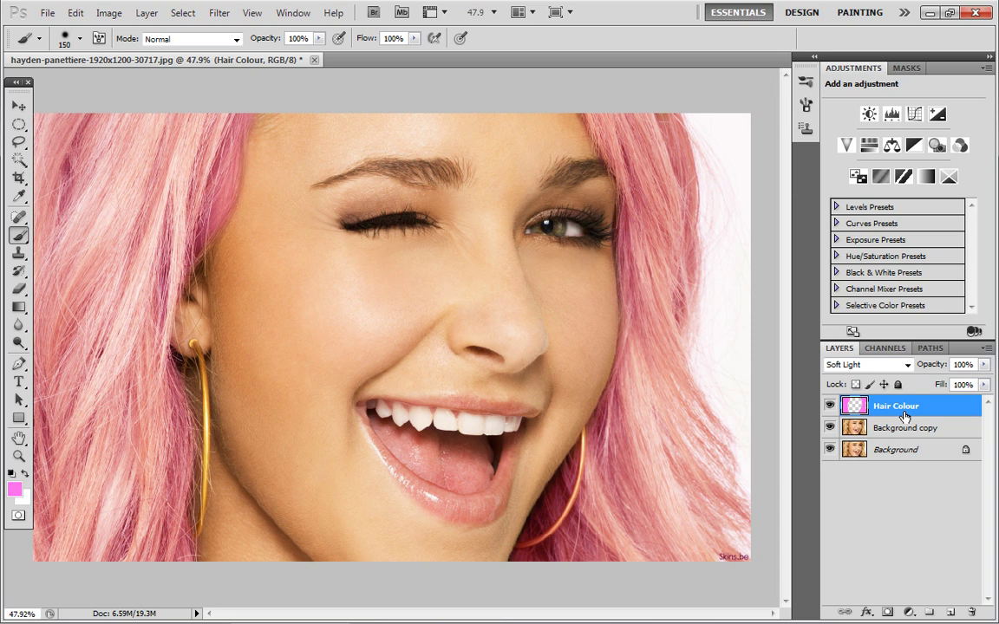
Merge the Hair Colour layer down into the Background copy layer
{"action": "key", "text": "ctrl+e"}
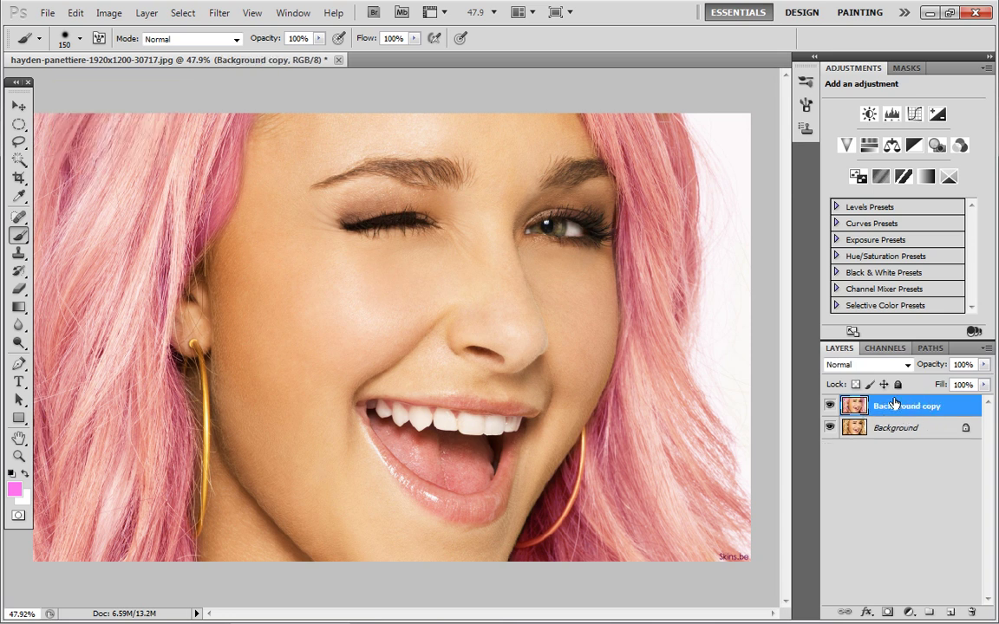
Toggle the Background copy layer's visibility repeatedly to compare the recoloured hair with the original photo
{"action": "left_click", "coordinate": [829, 406]}
{"action": "left_click", "coordinate": [829, 406]}
{"action": "left_click", "coordinate": [829, 405]}
{"action": "left_click", "coordinate": [830, 406]}
{"action": "left_click", "coordinate": [829, 406]}
{"action": "left_click", "coordinate": [830, 406]}
{"action": "left_click", "coordinate": [830, 405]}
{"action": "left_click", "coordinate": [830, 406]}
{"action": "left_click", "coordinate": [830, 405]}
{"action": "left_click", "coordinate": [830, 406]}
{"action": "left_click", "coordinate": [830, 406]}
{"action": "left_click", "coordinate": [829, 406]}
{"action": "left_click", "coordinate": [830, 406]}
{"action": "left_click", "coordinate": [830, 406]}
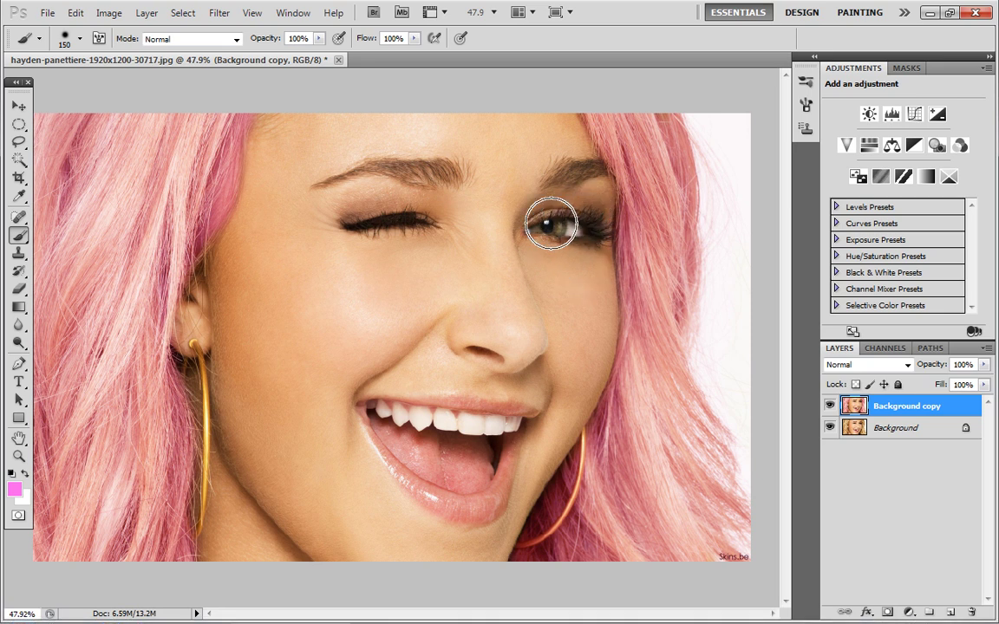
Select the iris area of the open eye with the Elliptical Marquee tool
{"action": "left_click", "coordinate": [16, 124]}
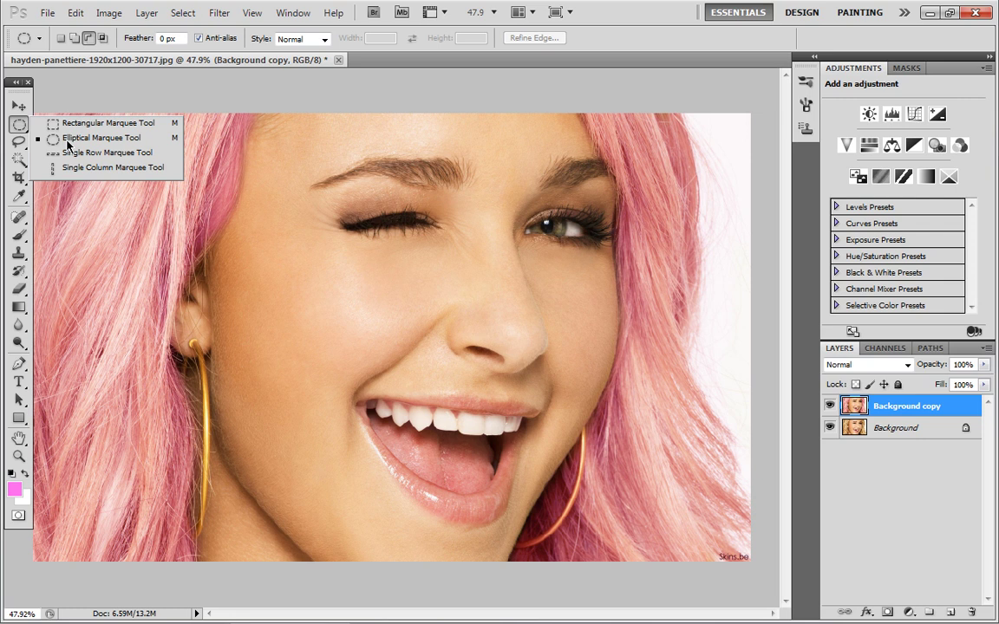
{"action": "left_click", "coordinate": [18, 119]}
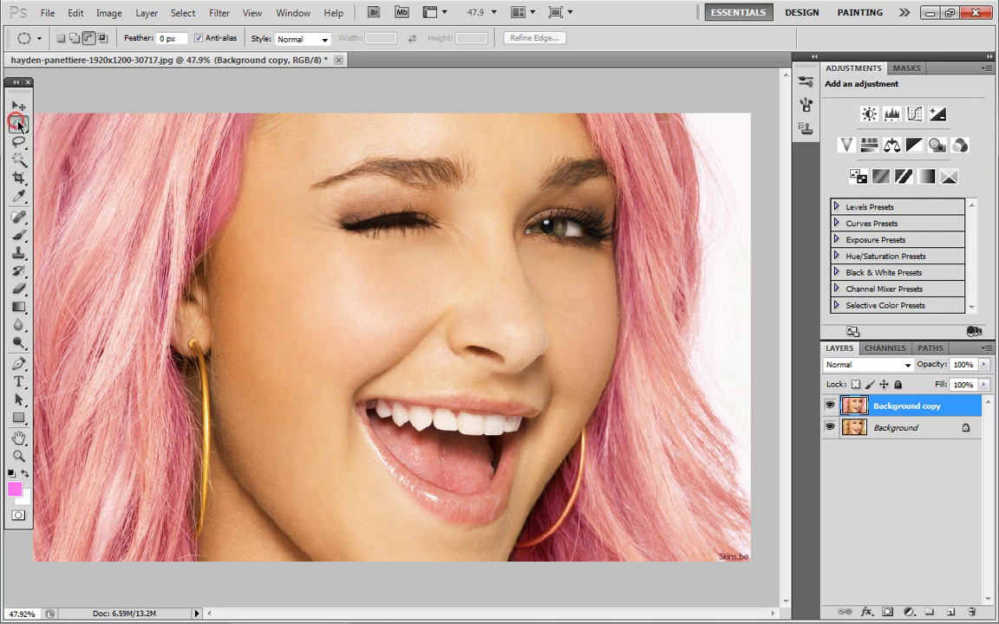
{"action": "left_click_drag", "start_coordinate": [575, 258], "coordinate": [519, 196]}
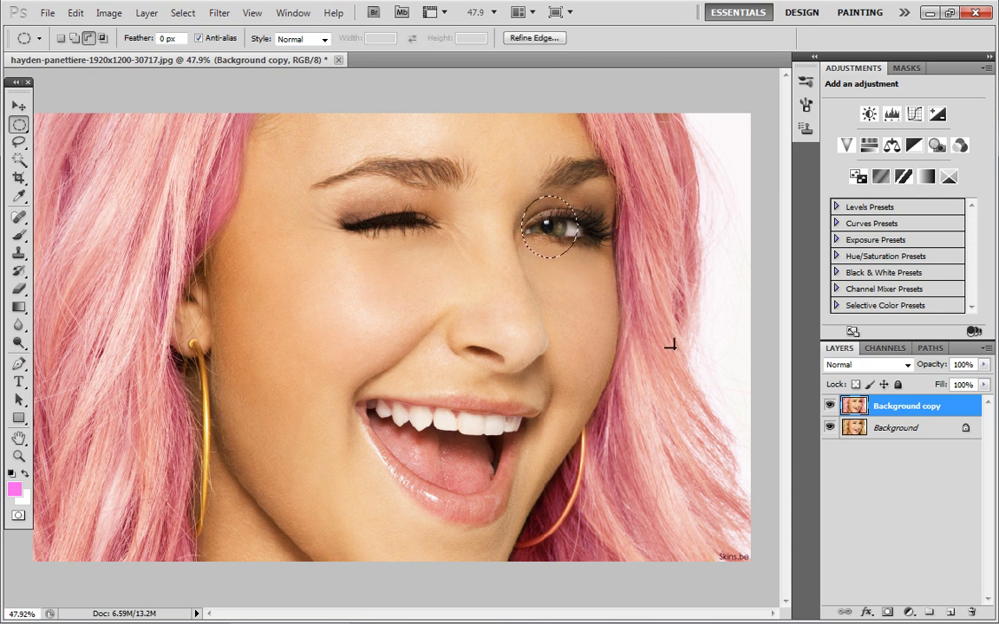
Add a pink (#fc70fa) Solid Color fill layer over the selected iris area, using Color blend mode at 35% opacity
{"action": "left_click", "coordinate": [910, 613]}
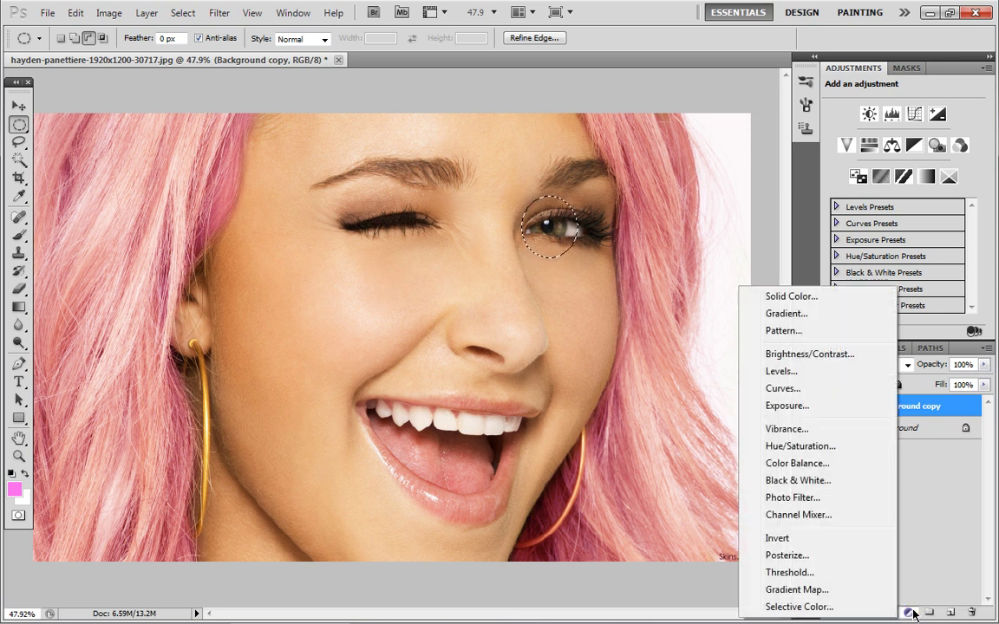
{"action": "left_click", "coordinate": [820, 295]}
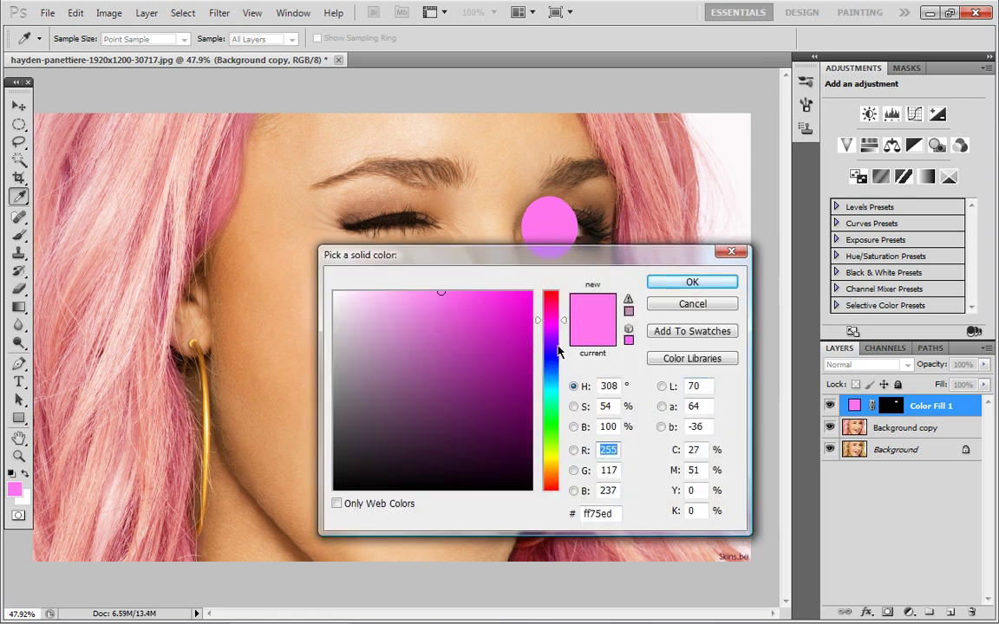
{"action": "left_click_drag", "start_coordinate": [556, 348], "coordinate": [552, 358]}
{"action": "left_click_drag", "start_coordinate": [519, 325], "coordinate": [518, 296]}
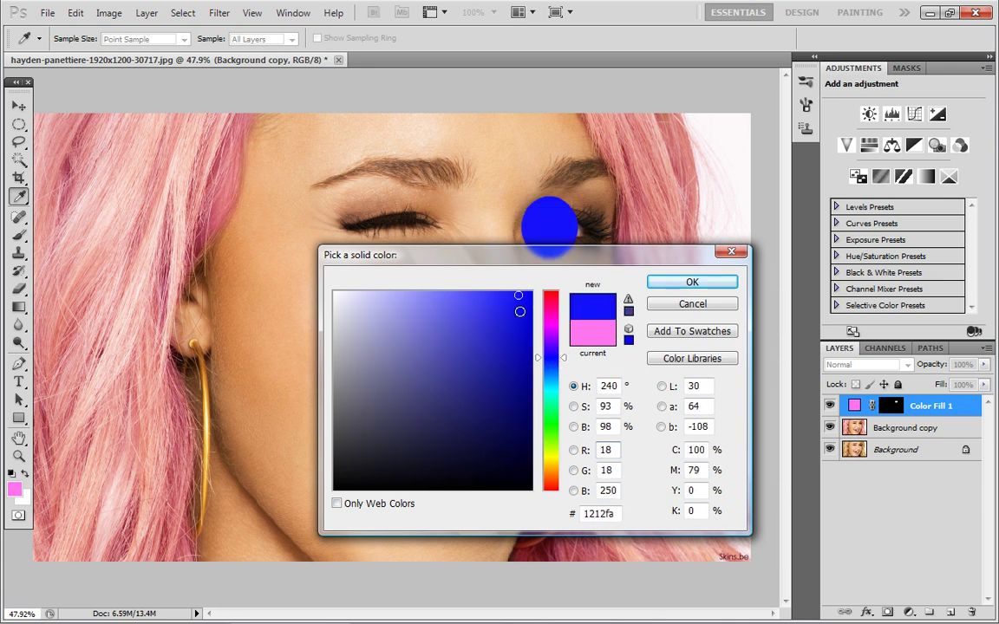
{"action": "left_click_drag", "start_coordinate": [553, 362], "coordinate": [552, 325]}
{"action": "left_click_drag", "start_coordinate": [501, 296], "coordinate": [444, 294]}
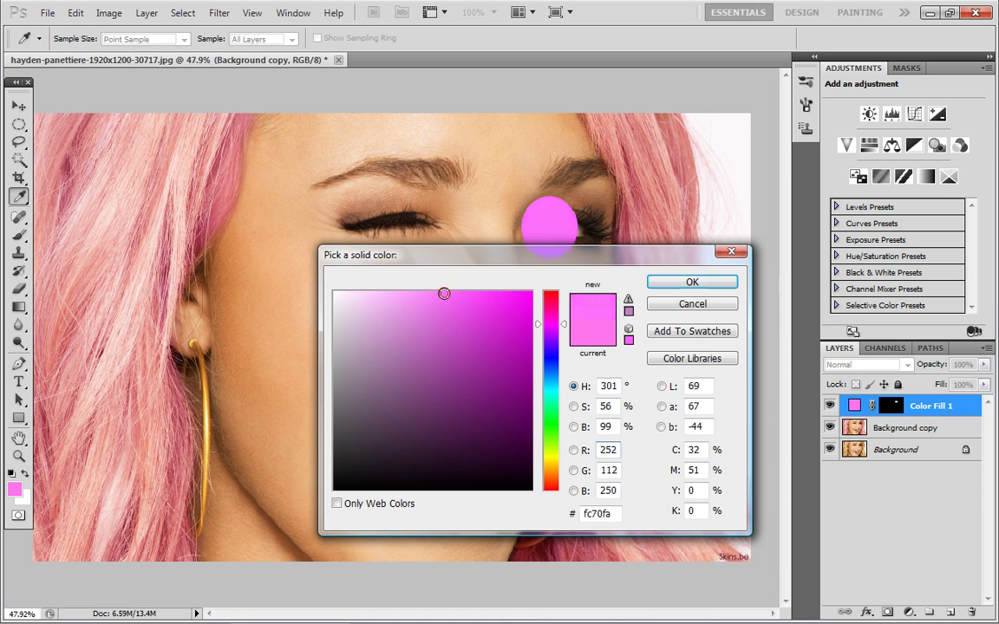
{"action": "left_click", "coordinate": [691, 282]}
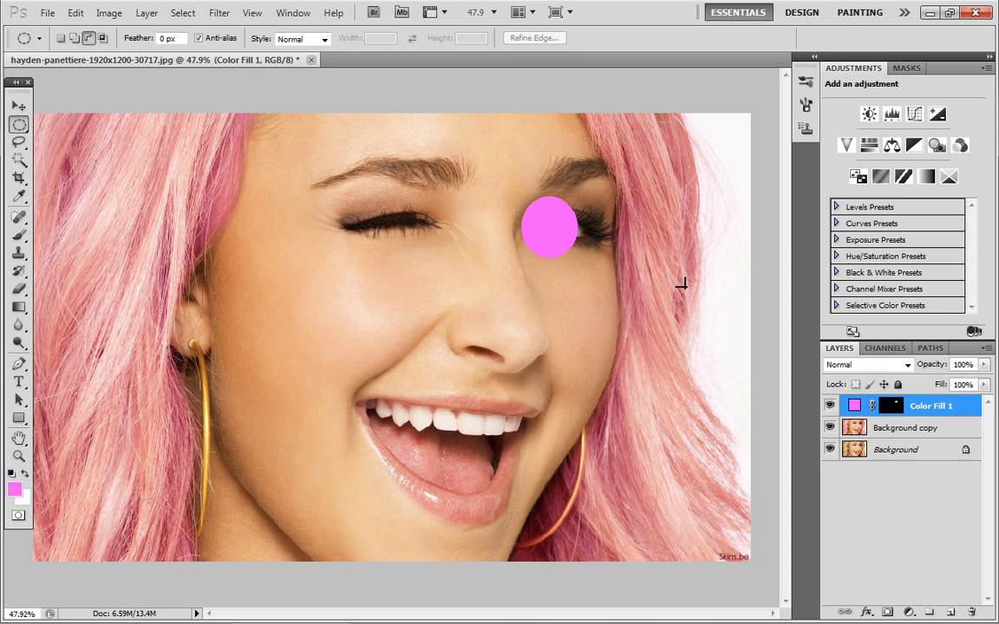
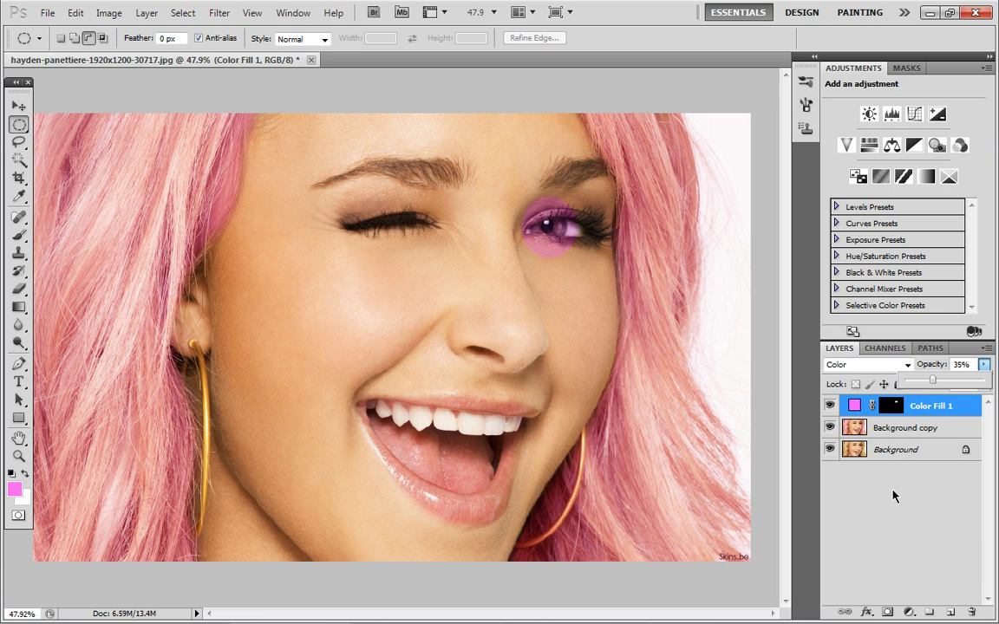
{"action": "left_click", "coordinate": [893, 494]}
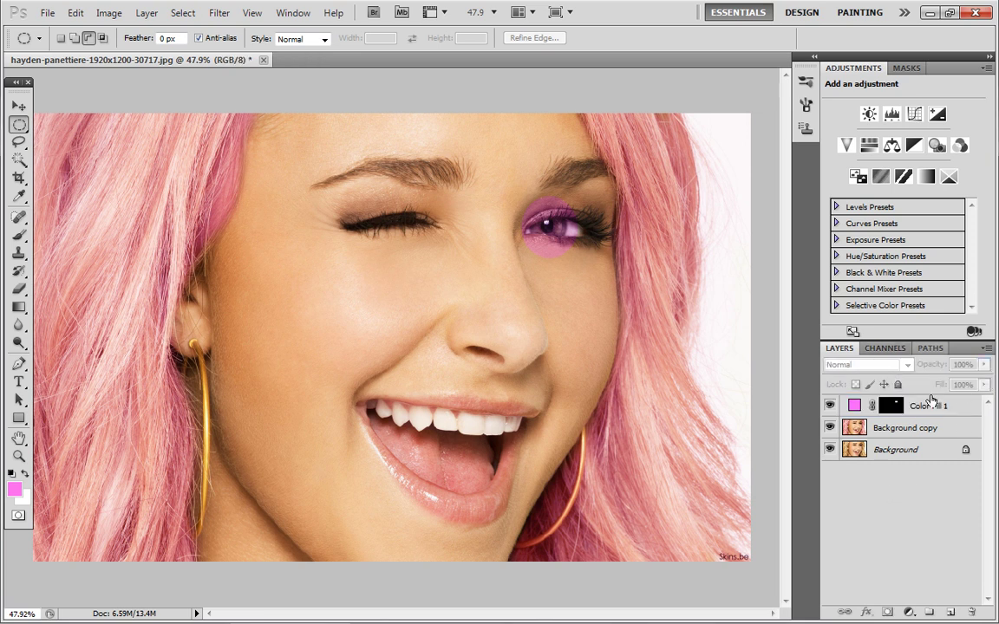
Erase the pink from the skin below the open eye on the Color Fill 1 layer mask with a 35 px Eraser
{"action": "left_click", "coordinate": [888, 408]}
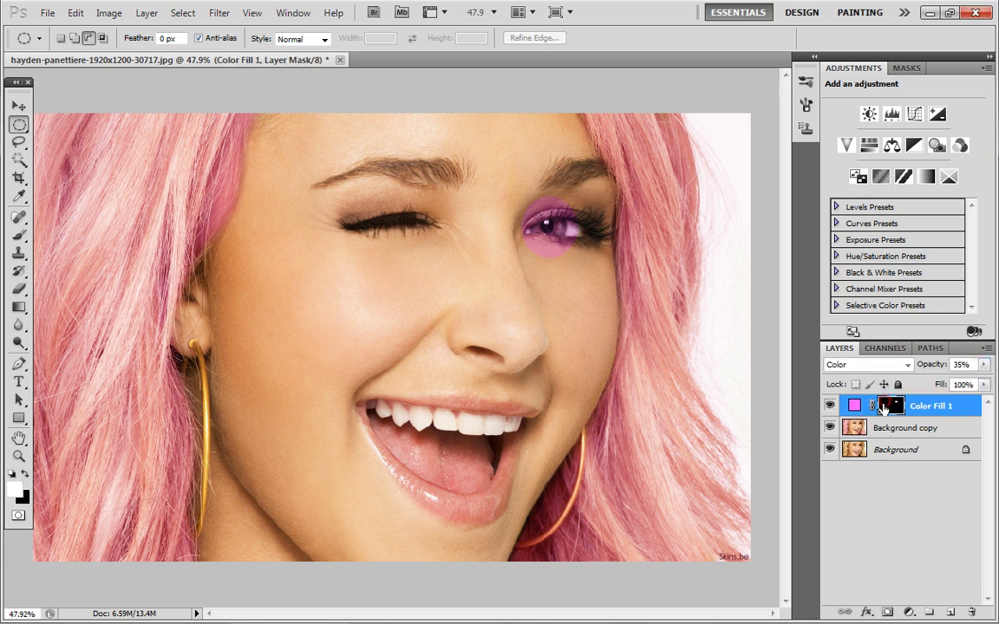
{"action": "left_click", "coordinate": [18, 456]}
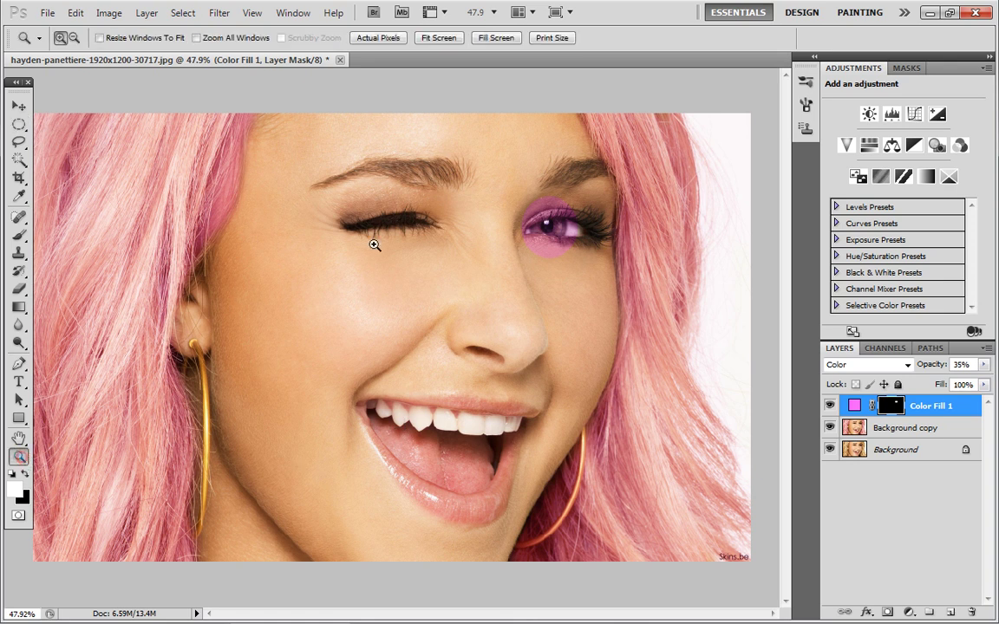
{"action": "left_click", "coordinate": [553, 227]}
{"action": "left_click", "coordinate": [551, 226]}
{"action": "left_click", "coordinate": [552, 228]}
{"action": "left_click", "coordinate": [552, 230]}
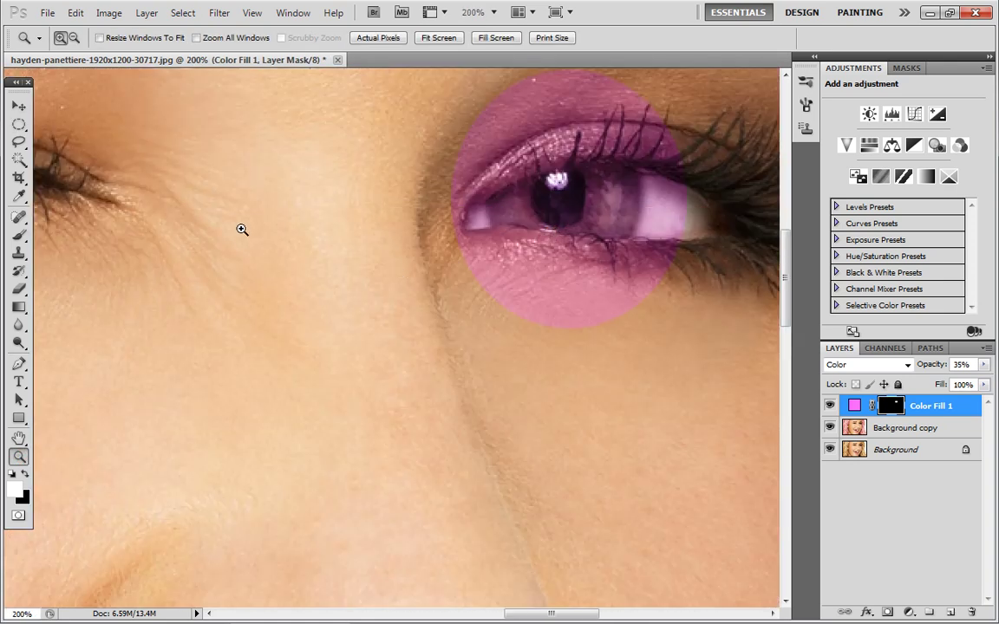
{"action": "left_click", "coordinate": [18, 288]}
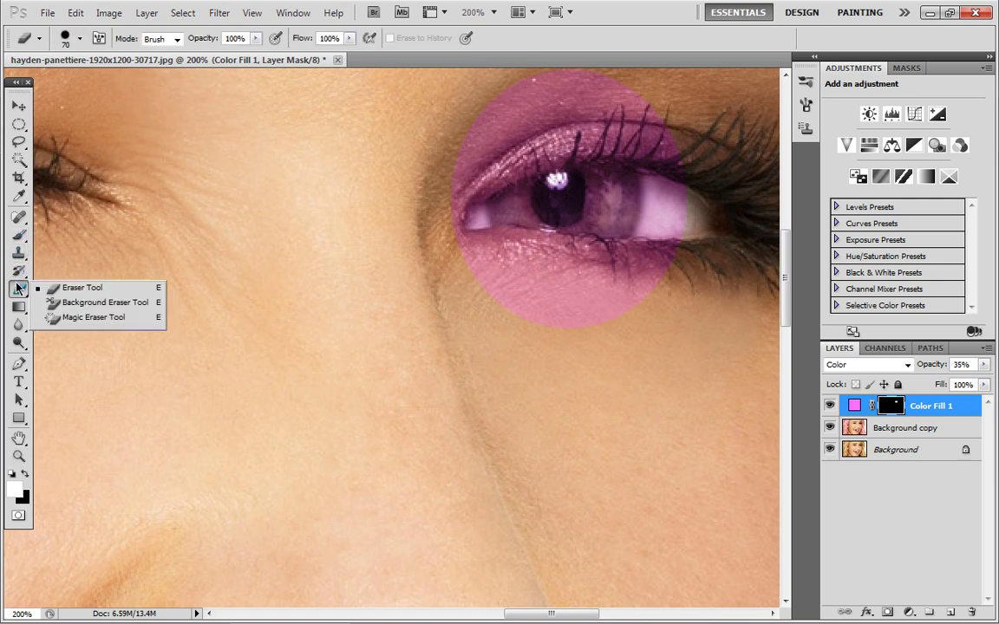
{"action": "left_click", "coordinate": [48, 289]}
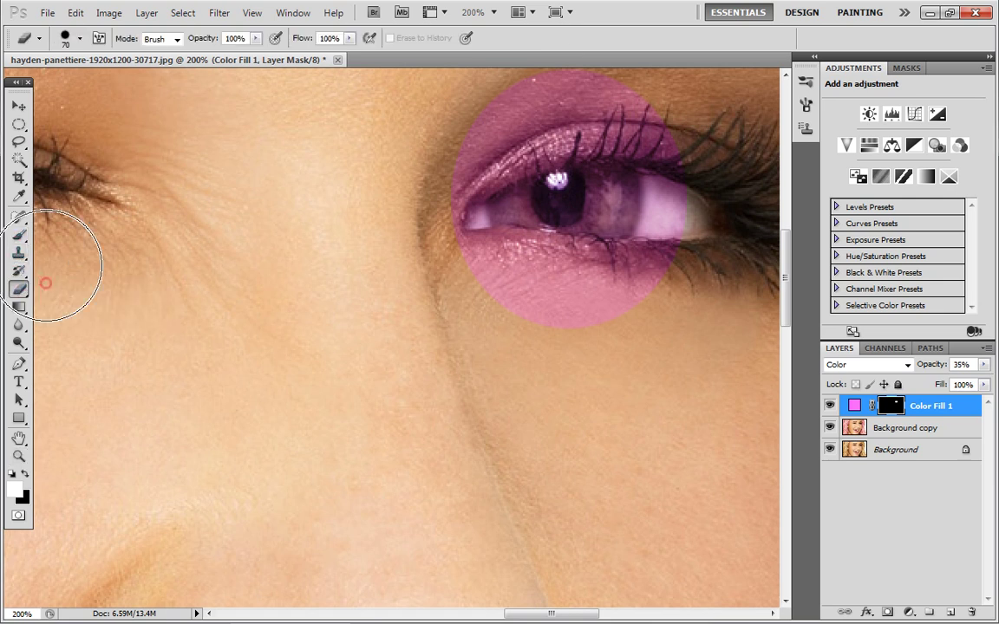
{"action": "left_click", "coordinate": [80, 38]}
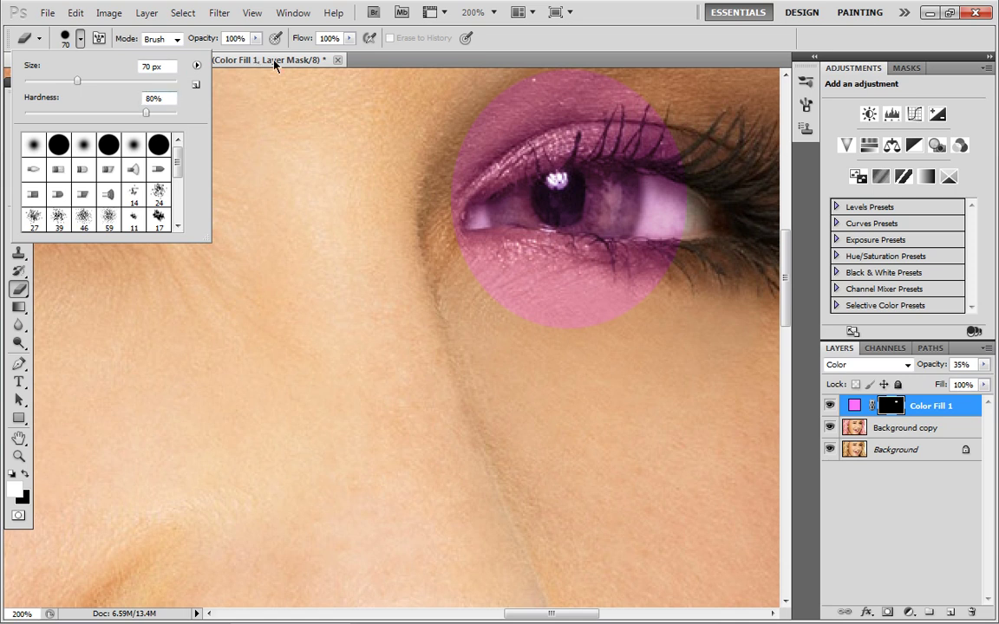
{"action": "left_click", "coordinate": [403, 61]}
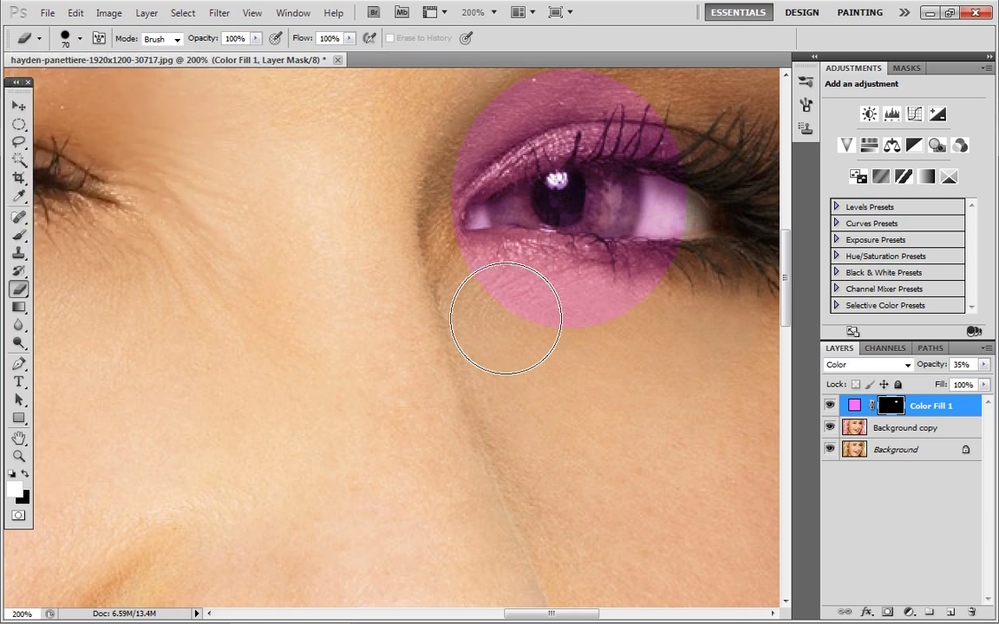
{"action": "key", "text": "bracketleft"}
{"action": "key", "text": "bracketleft"}
{"action": "key", "text": "bracketleft"}
{"action": "key", "text": "bracketleft"}
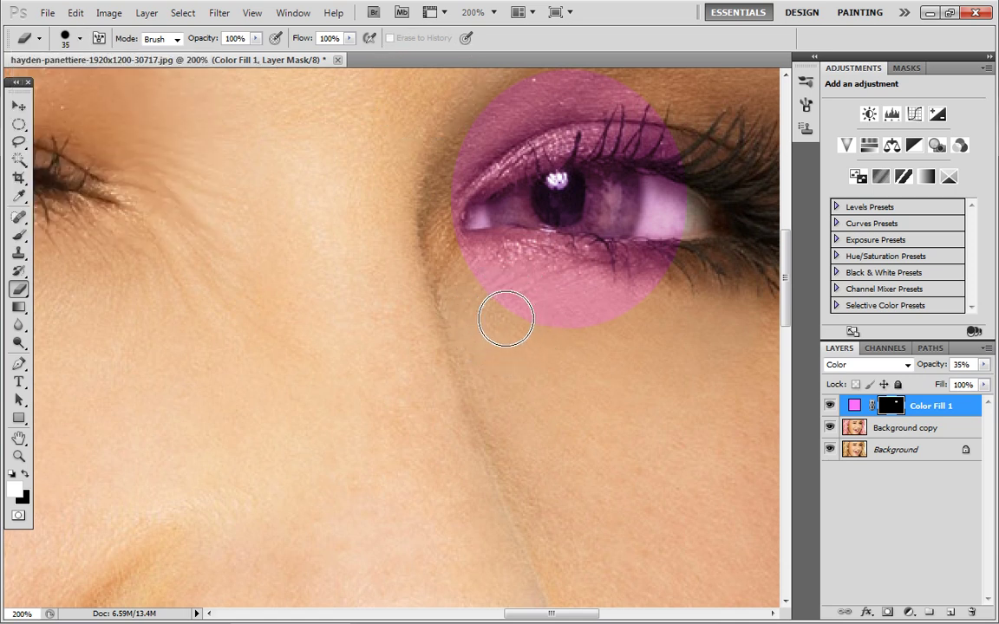
{"action": "mouse_move", "coordinate": [505, 319]}
{"action": "left_mouse_down"}
{"action": "mouse_move", "coordinate": [657, 305]}
{"action": "mouse_move", "coordinate": [613, 312]}
{"action": "mouse_move", "coordinate": [512, 294]}
{"action": "mouse_move", "coordinate": [455, 252]}
{"action": "mouse_move", "coordinate": [469, 258]}
{"action": "mouse_move", "coordinate": [495, 242]}
{"action": "mouse_move", "coordinate": [520, 256]}
{"action": "mouse_move", "coordinate": [511, 246]}
{"action": "mouse_move", "coordinate": [577, 261]}
{"action": "mouse_move", "coordinate": [653, 261]}
{"action": "mouse_move", "coordinate": [645, 293]}
{"action": "left_mouse_up"}
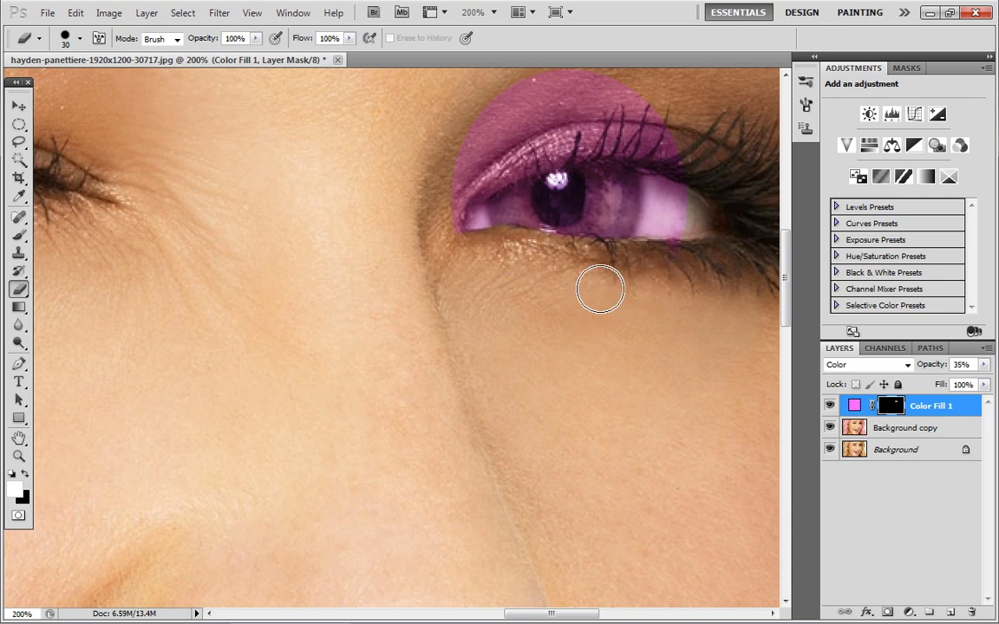
Erase the pink from the upper eyelid, the white of the eye and the pupil with a 35 px Eraser, keeping only the iris tinted
{"action": "key", "text": "bracketleft"}
{"action": "key", "text": "bracketleft"}
{"action": "key", "text": "bracketright"}
{"action": "key", "text": "bracketright"}
{"action": "key", "text": "bracketleft"}
{"action": "key", "text": "bracketleft"}
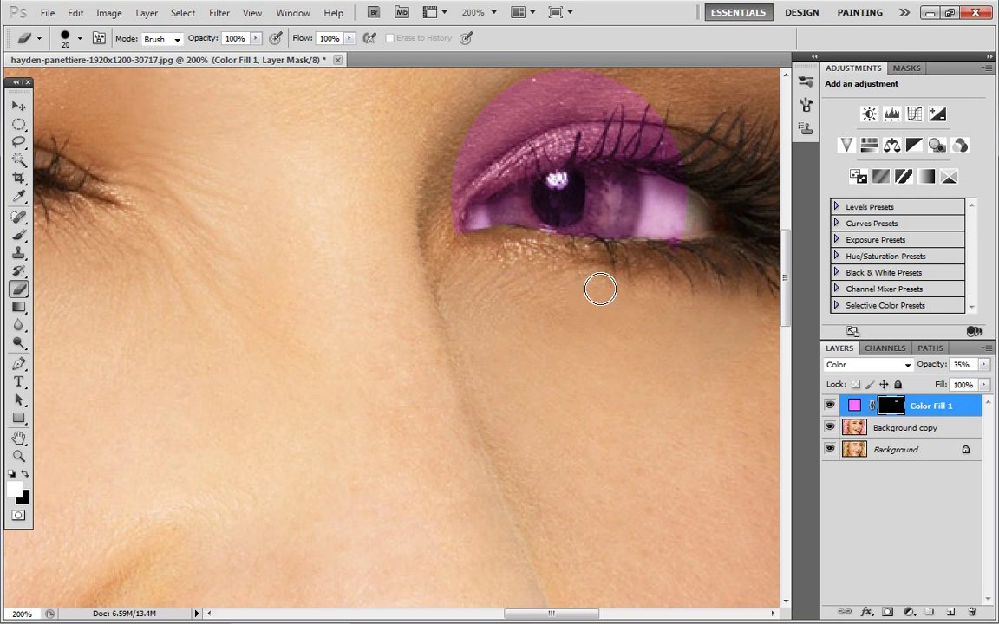
{"action": "key", "text": "bracketright"}
{"action": "key", "text": "bracketright"}
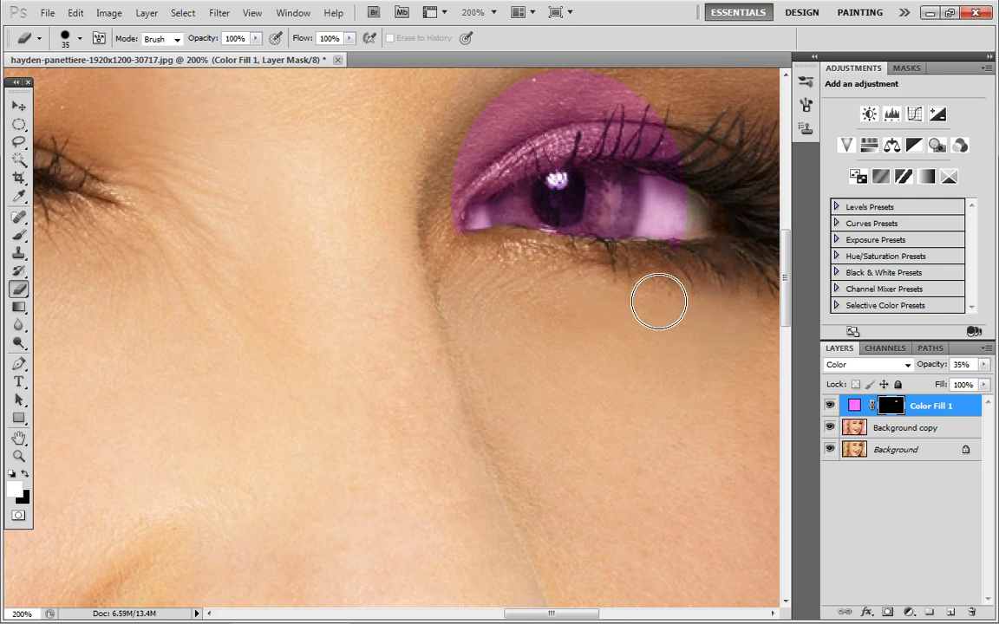
{"action": "mouse_move", "coordinate": [676, 259]}
{"action": "left_mouse_down"}
{"action": "mouse_move", "coordinate": [680, 164]}
{"action": "mouse_move", "coordinate": [683, 197]}
{"action": "mouse_move", "coordinate": [667, 159]}
{"action": "mouse_move", "coordinate": [671, 212]}
{"action": "mouse_move", "coordinate": [655, 251]}
{"action": "mouse_move", "coordinate": [668, 191]}
{"action": "mouse_move", "coordinate": [641, 118]}
{"action": "mouse_move", "coordinate": [653, 119]}
{"action": "mouse_move", "coordinate": [598, 122]}
{"action": "mouse_move", "coordinate": [631, 127]}
{"action": "mouse_move", "coordinate": [626, 139]}
{"action": "mouse_move", "coordinate": [504, 156]}
{"action": "mouse_move", "coordinate": [461, 180]}
{"action": "mouse_move", "coordinate": [458, 213]}
{"action": "left_mouse_up"}
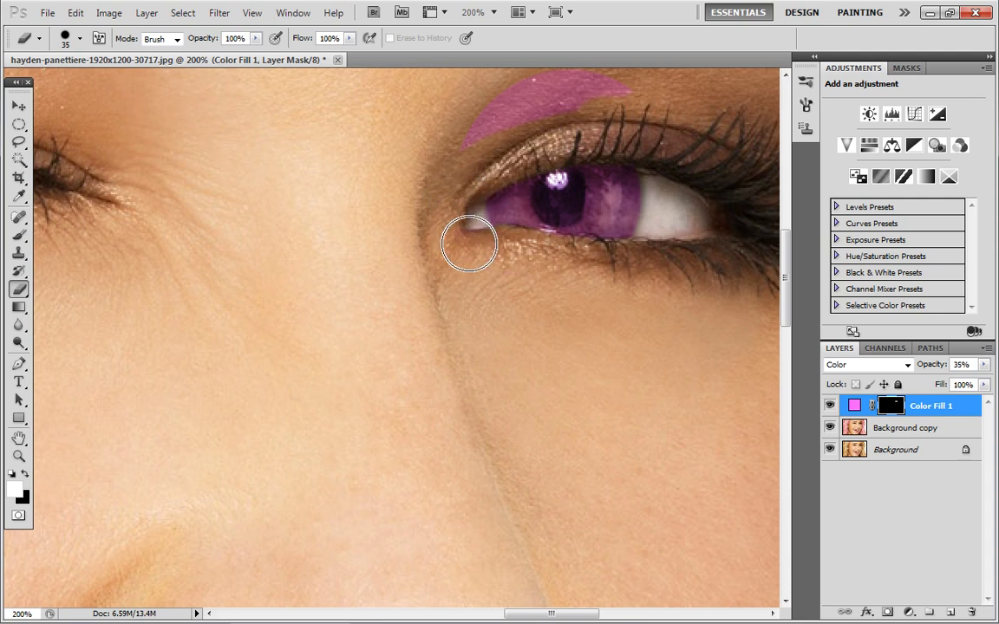
{"action": "mouse_move", "coordinate": [430, 136]}
{"action": "left_mouse_down"}
{"action": "mouse_move", "coordinate": [505, 86]}
{"action": "mouse_move", "coordinate": [585, 79]}
{"action": "mouse_move", "coordinate": [553, 57]}
{"action": "mouse_move", "coordinate": [622, 73]}
{"action": "mouse_move", "coordinate": [533, 91]}
{"action": "mouse_move", "coordinate": [509, 105]}
{"action": "mouse_move", "coordinate": [574, 93]}
{"action": "mouse_move", "coordinate": [466, 129]}
{"action": "left_mouse_up"}
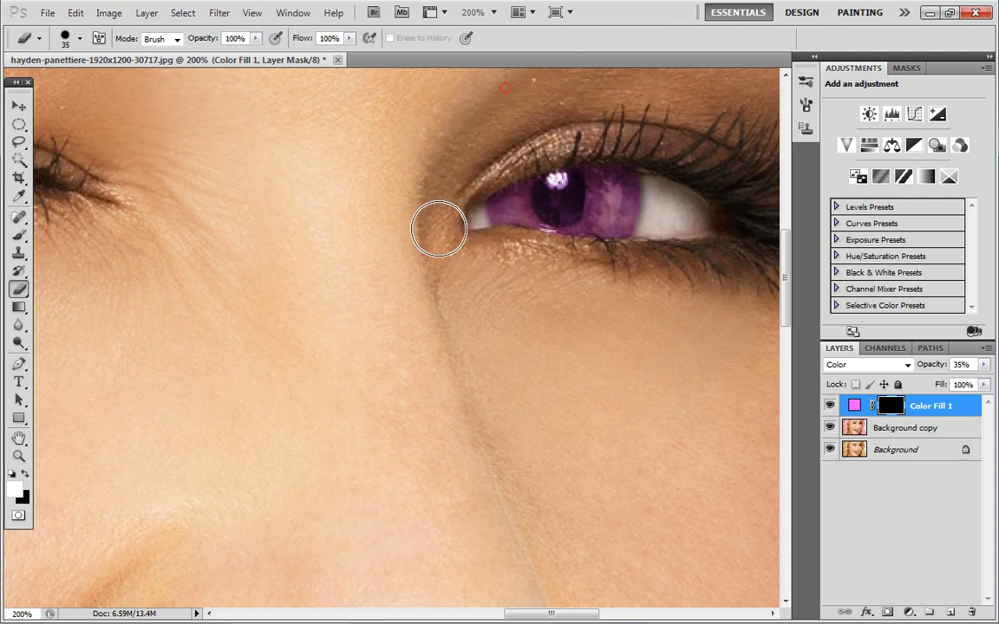
{"action": "left_click_drag", "start_coordinate": [558, 200], "coordinate": [565, 198]}
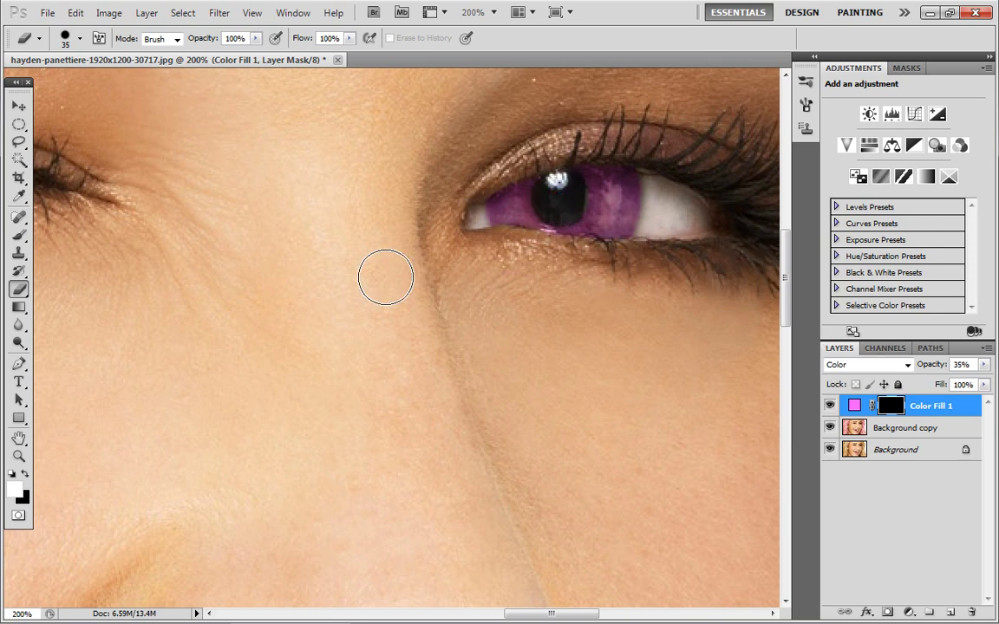
Set the Color Fill 1 layer's opacity to 30% and merge it down into the Background copy layer
{"action": "left_click", "coordinate": [18, 457]}
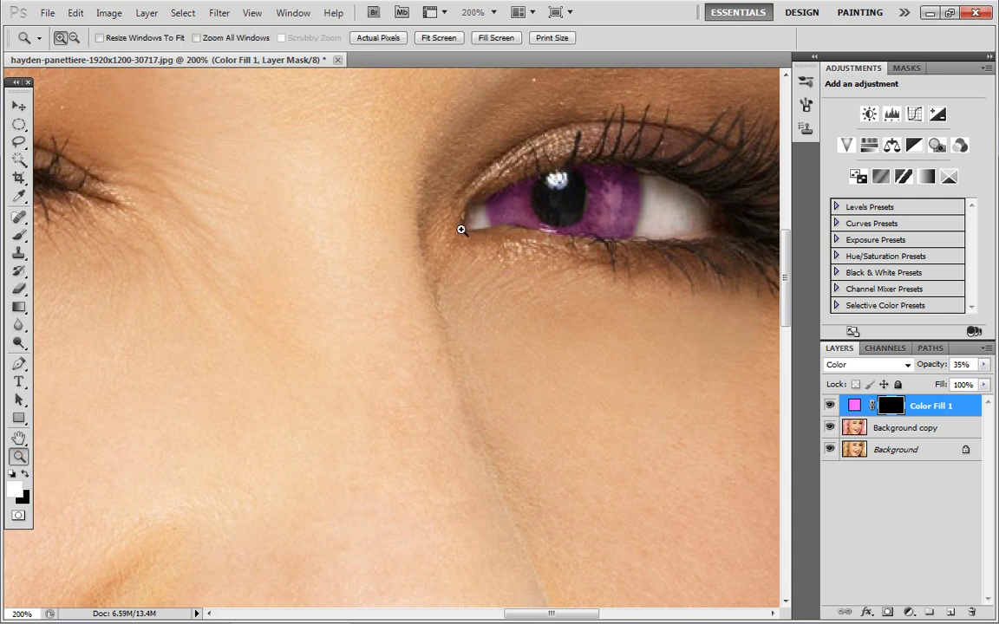
{"action": "right_click", "coordinate": [564, 238]}
{"action": "left_click", "coordinate": [607, 249]}
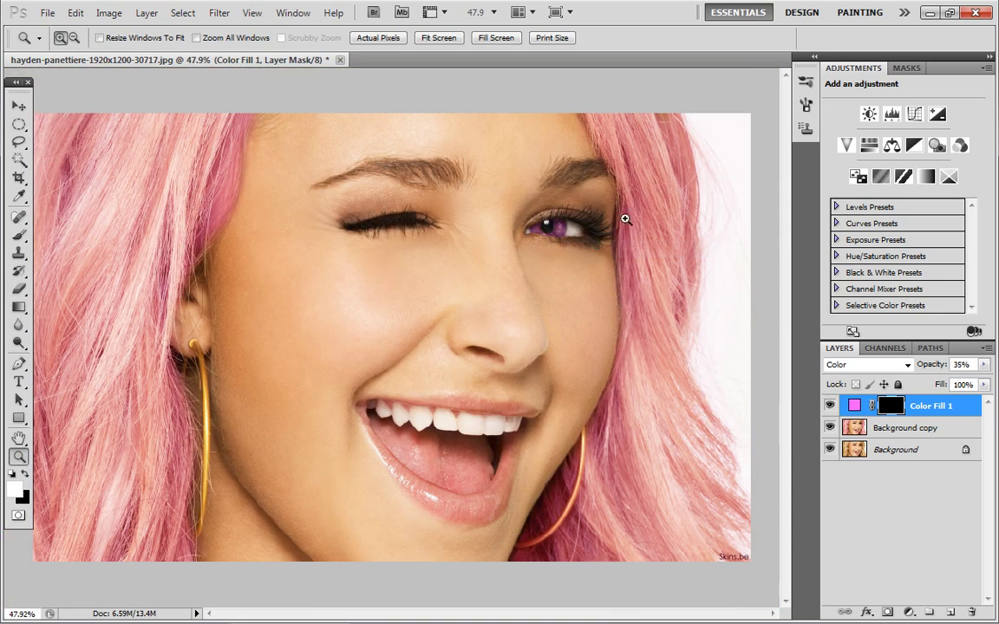
{"action": "left_click", "coordinate": [984, 364]}
{"action": "left_click_drag", "start_coordinate": [933, 383], "coordinate": [926, 380]}
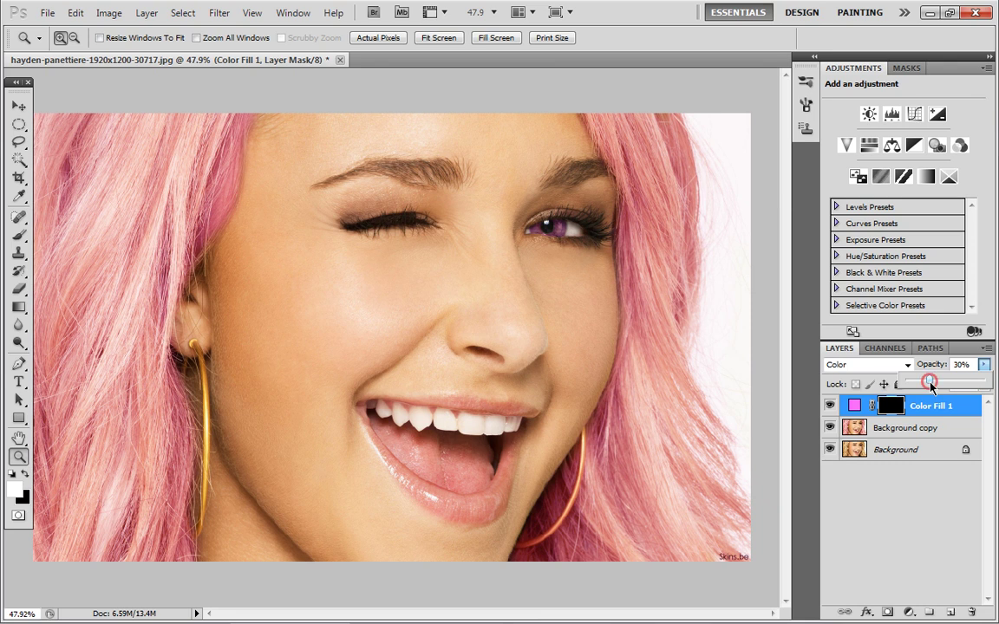
{"action": "left_click", "coordinate": [906, 502]}
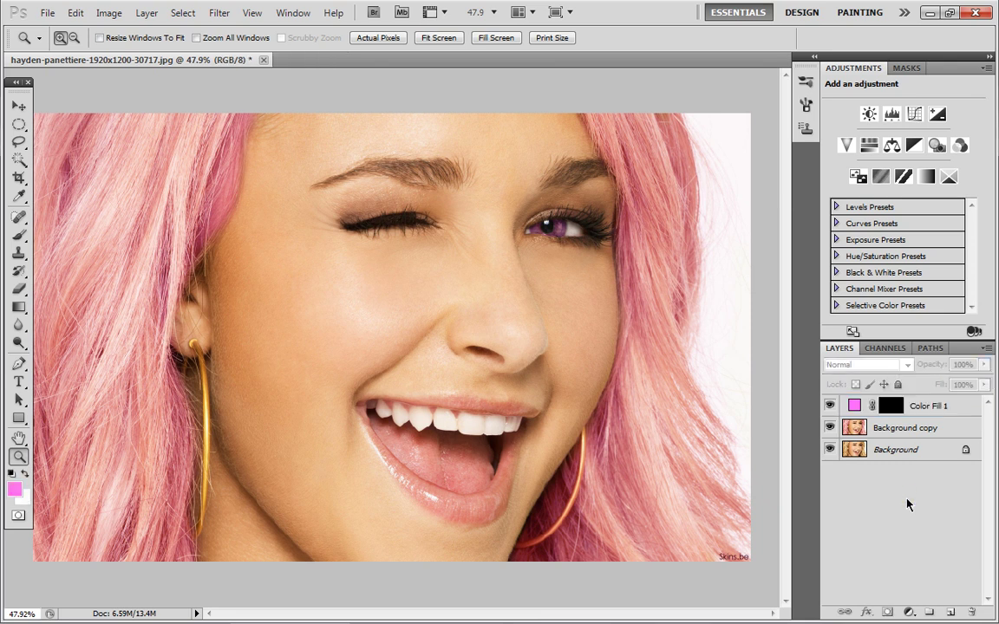
{"action": "left_click", "coordinate": [938, 404]}
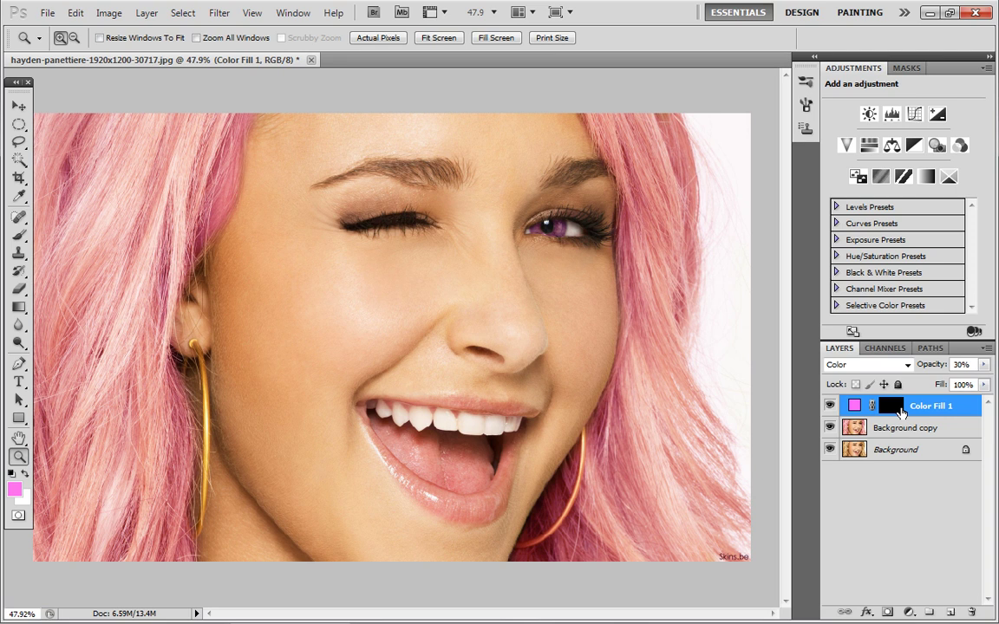
{"action": "key", "text": "ctrl+e"}
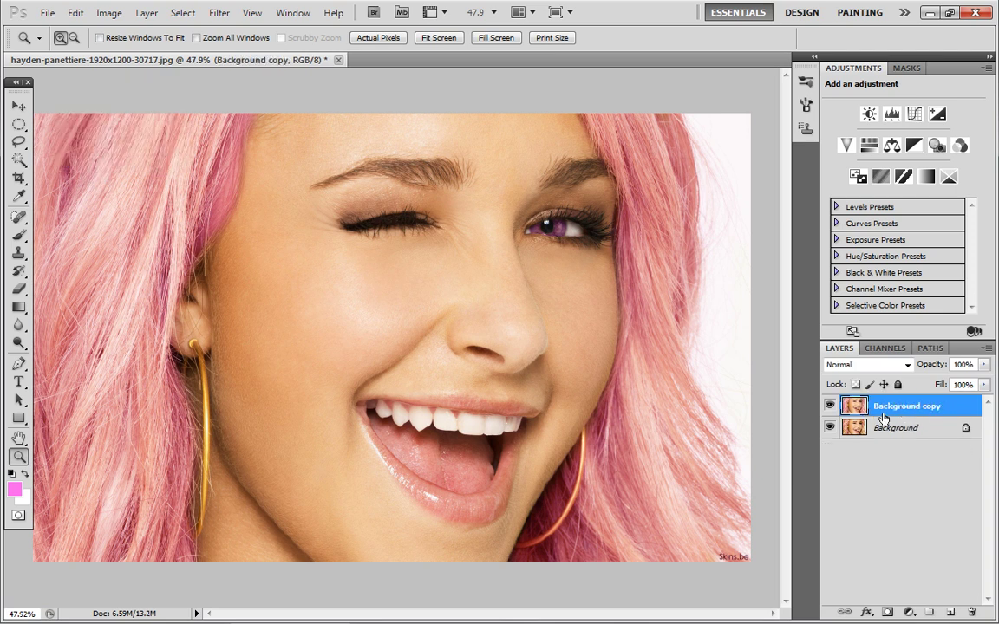
Toggle the Background copy layer's visibility repeatedly to compare the pink hair and tinted eye with the original photo
{"action": "left_click", "coordinate": [828, 407]}
{"action": "left_click", "coordinate": [828, 407]}
{"action": "left_click", "coordinate": [828, 407]}
{"action": "left_click", "coordinate": [828, 406]}
{"action": "left_click", "coordinate": [828, 406]}
{"action": "left_click", "coordinate": [828, 407]}
{"action": "left_click", "coordinate": [828, 406]}
{"action": "left_click", "coordinate": [828, 407]}
{"action": "left_click", "coordinate": [828, 407]}
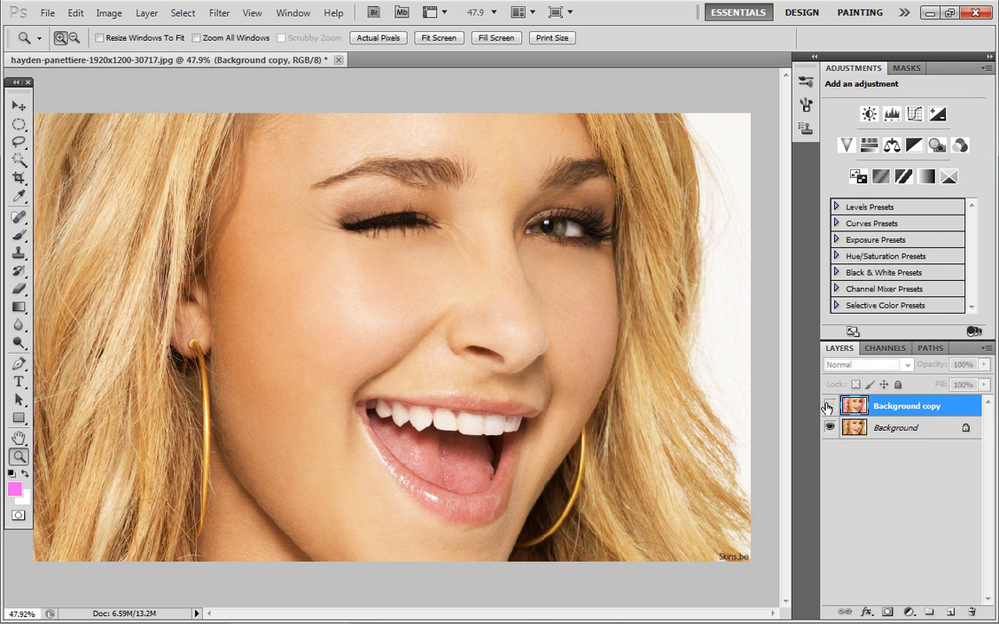
{"action": "left_click", "coordinate": [828, 407]}
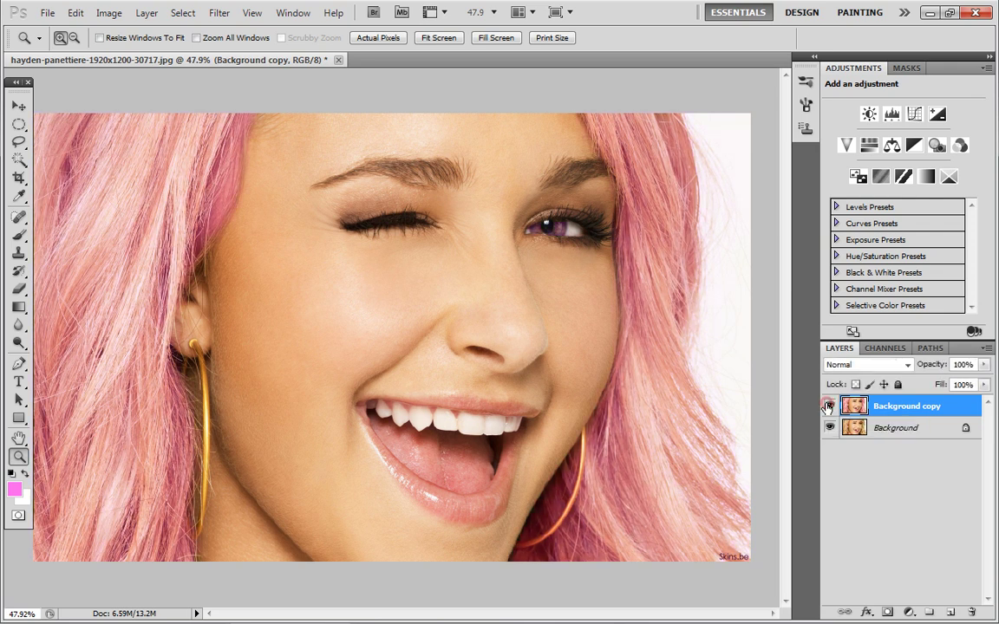